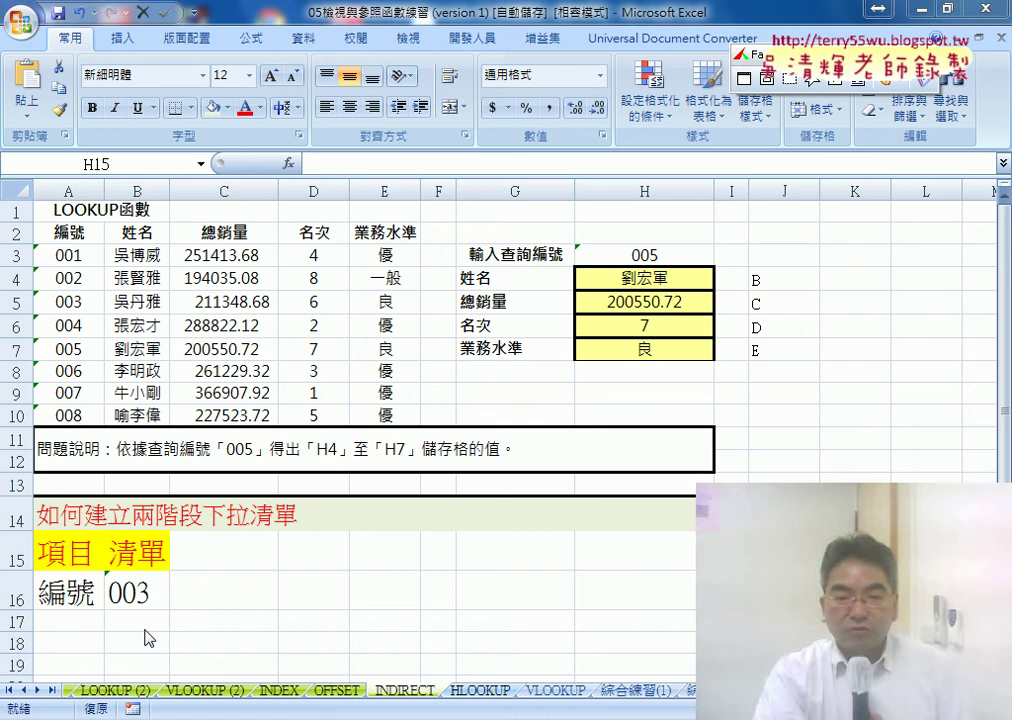
Check the range name on headers A2:E2, then pick 姓名 from A16's drop-down
left_click(66, 556)
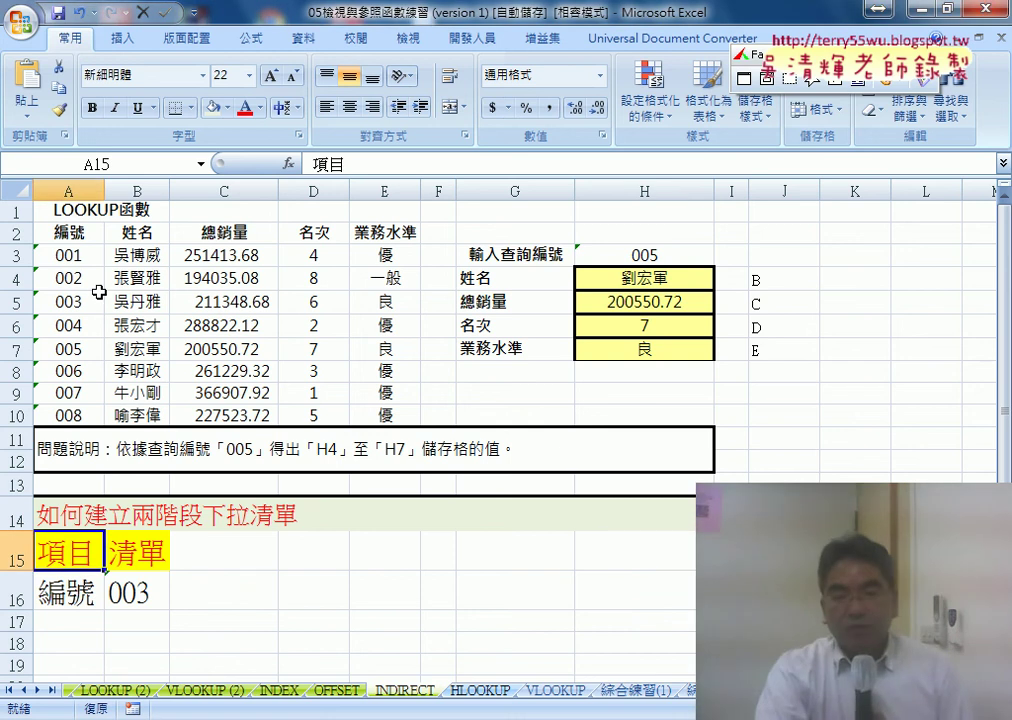
left_click_drag(66, 232, 358, 230)
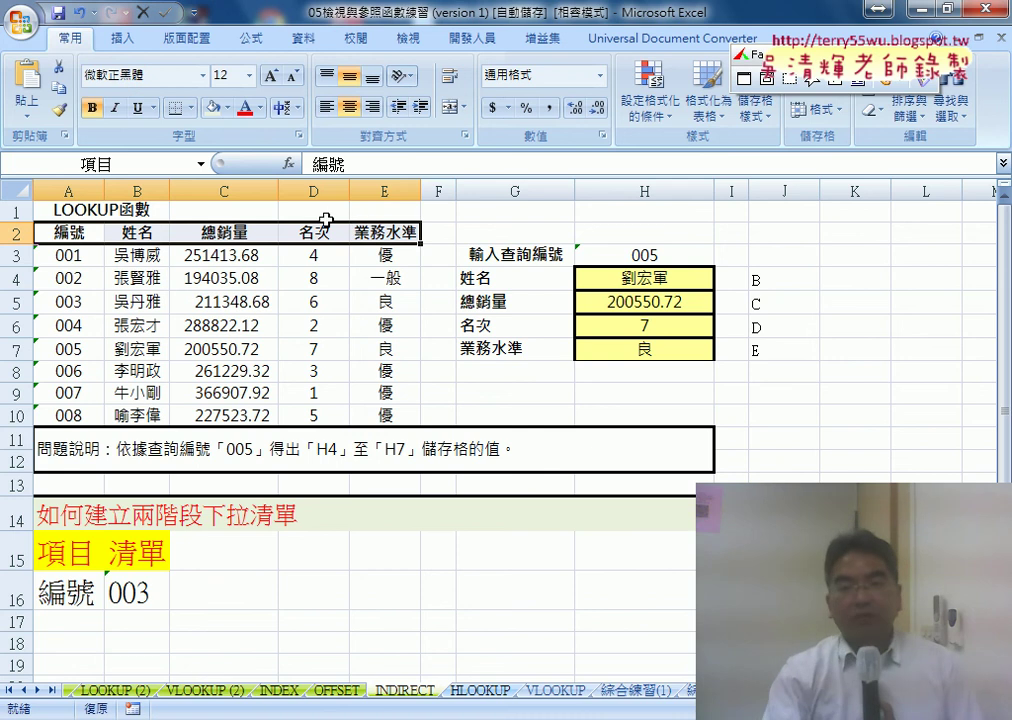
left_click(80, 594)
left_click(114, 600)
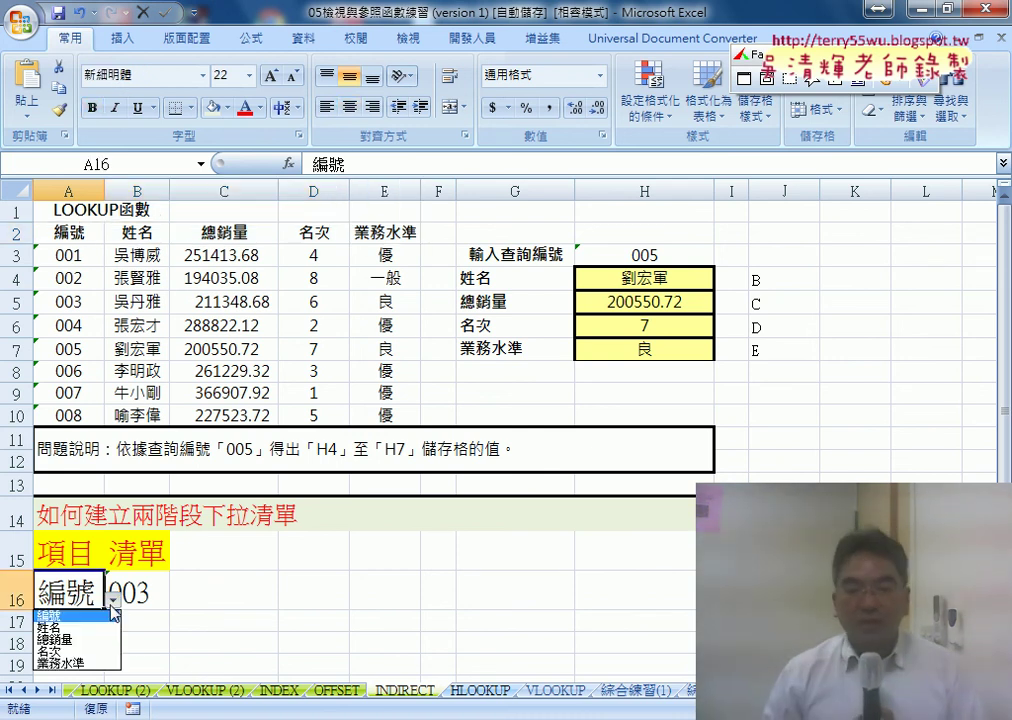
left_click(67, 627)
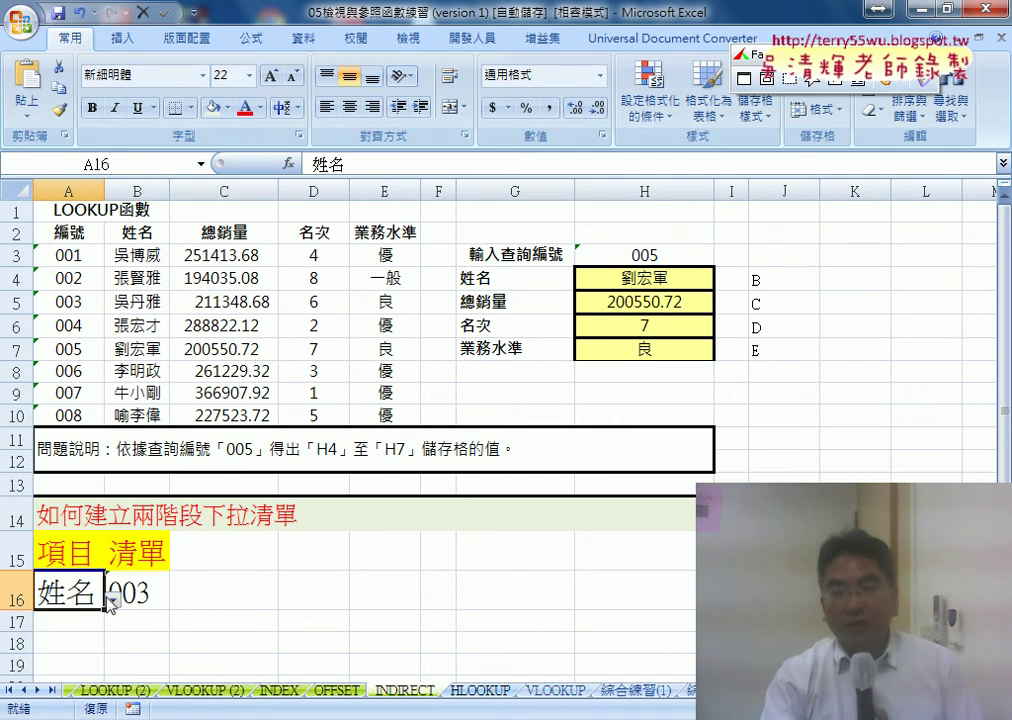
Pick a salesperson's name from B16's dependent drop-down
left_click(155, 595)
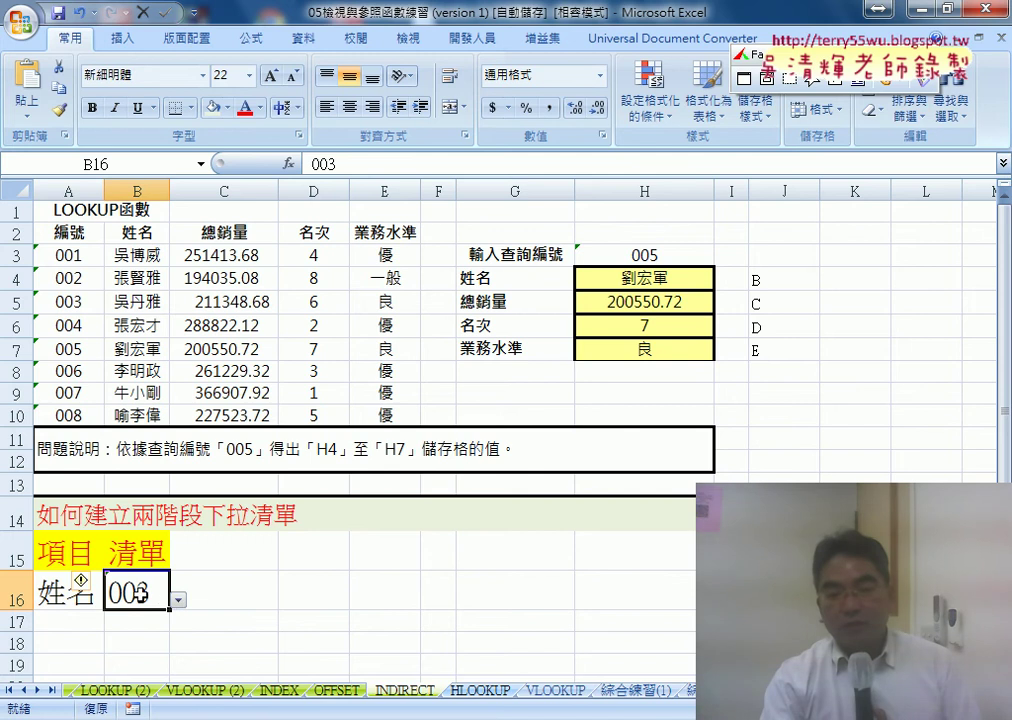
left_click(178, 601)
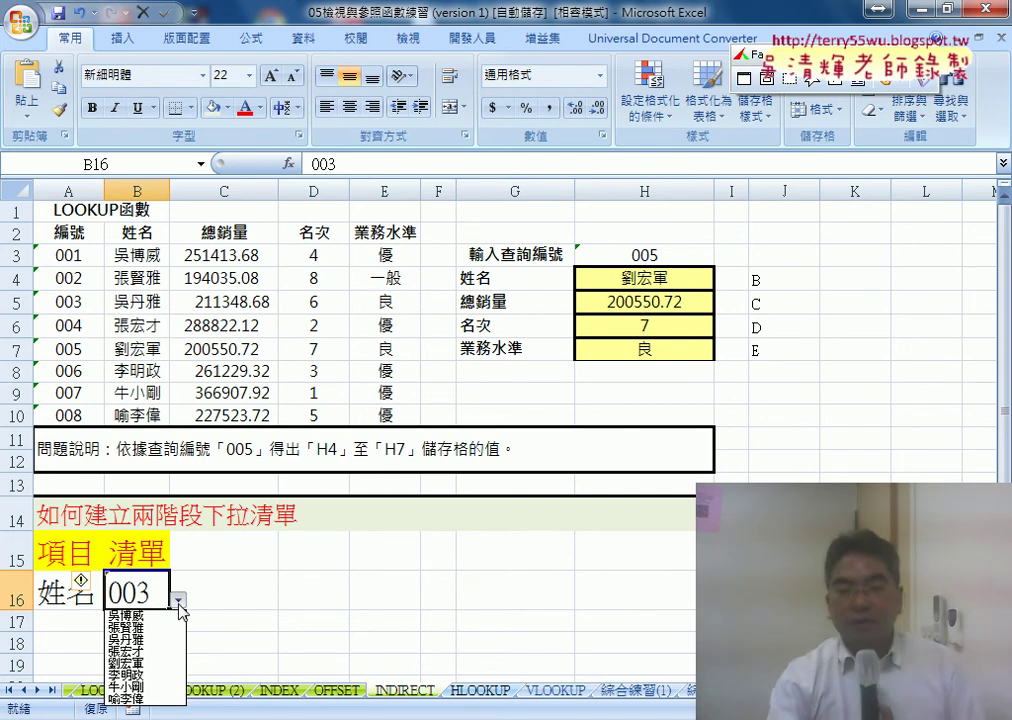
left_click(126, 626)
Switch A16 to 總銷量 and confirm B16's list now offers the sales figures
left_click(73, 591)
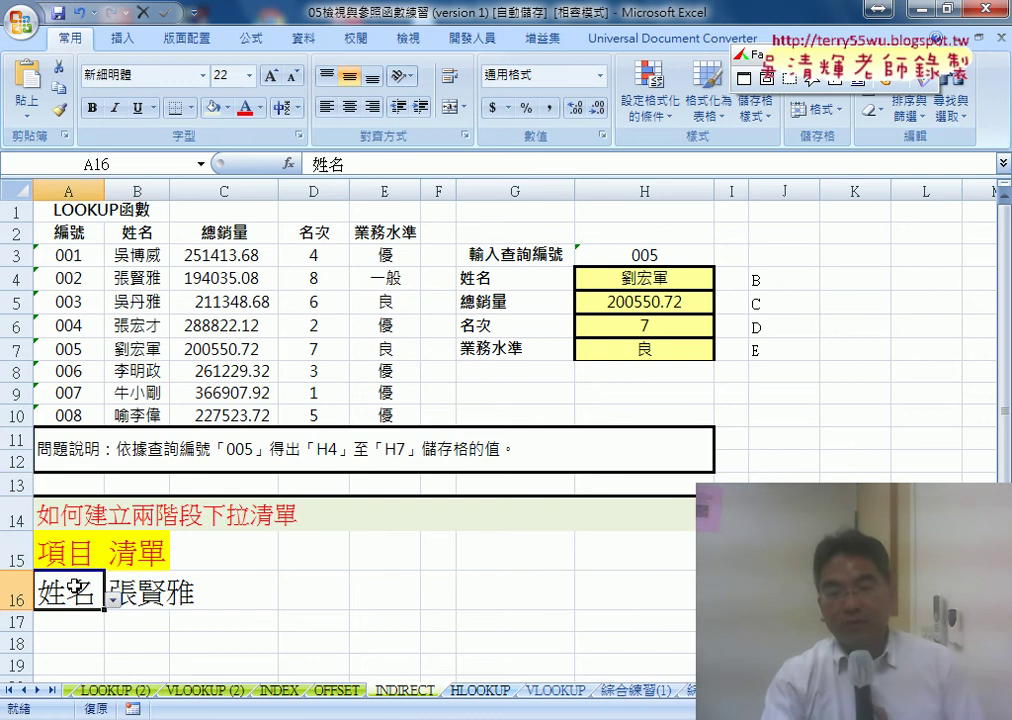
left_click(112, 601)
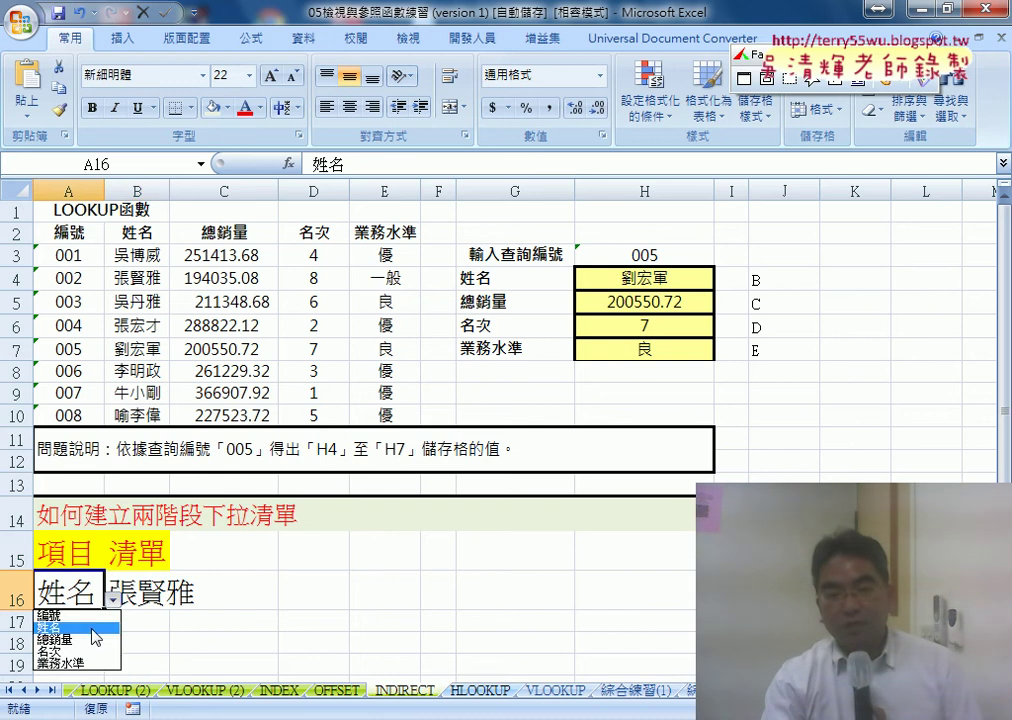
left_click(88, 639)
left_click(166, 600)
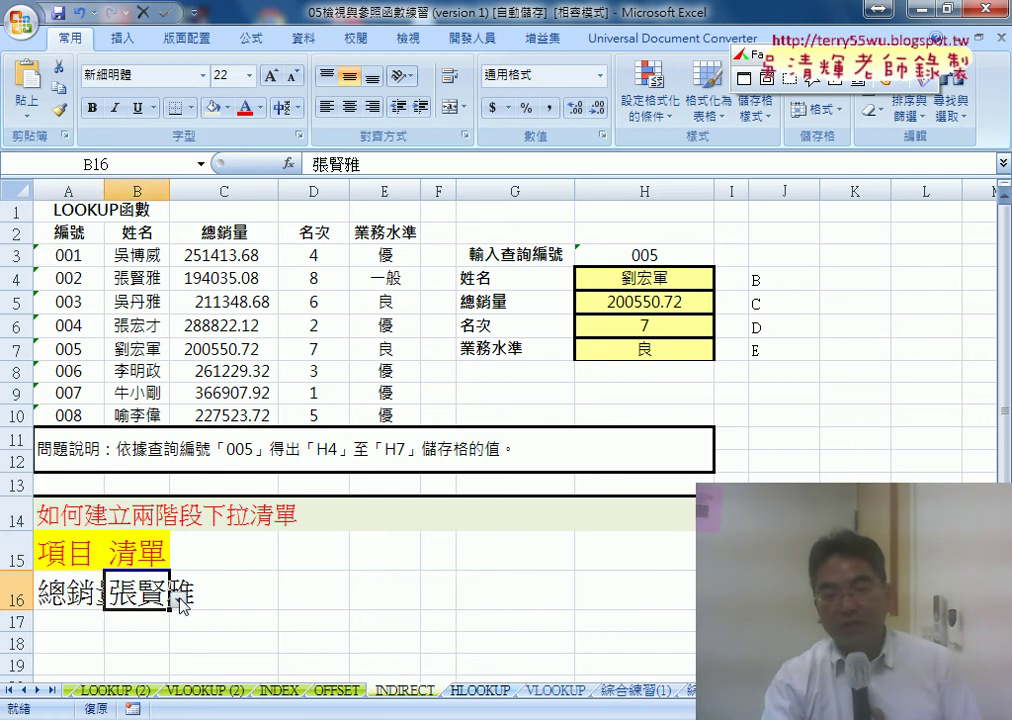
left_click(179, 600)
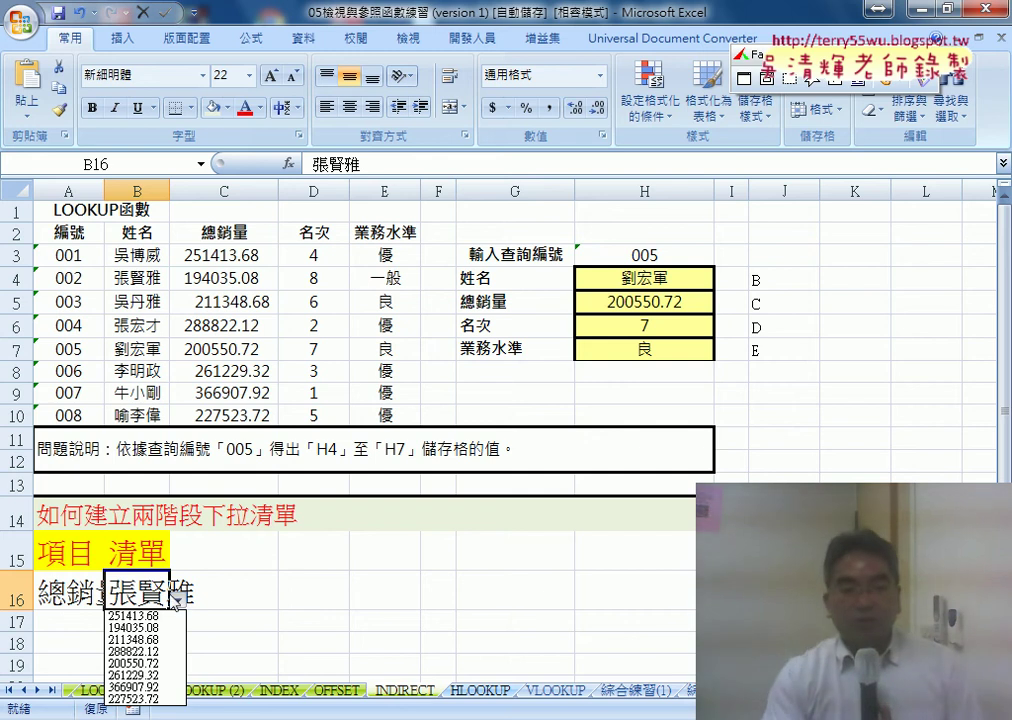
left_click(58, 596)
left_click(58, 596)
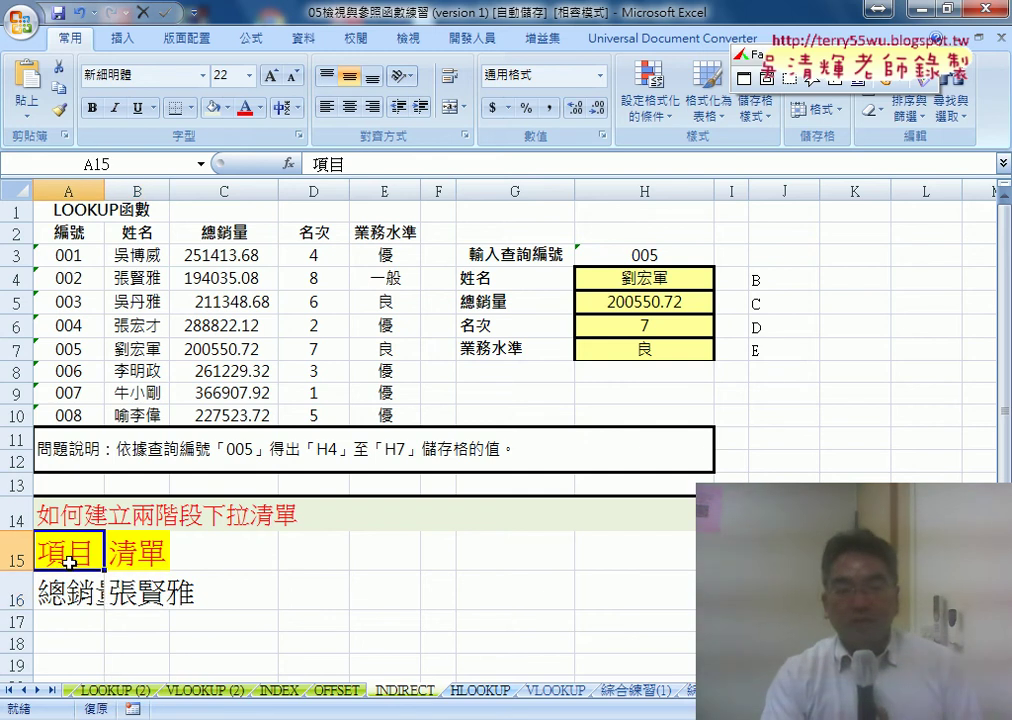
left_click_drag(68, 555, 72, 595)
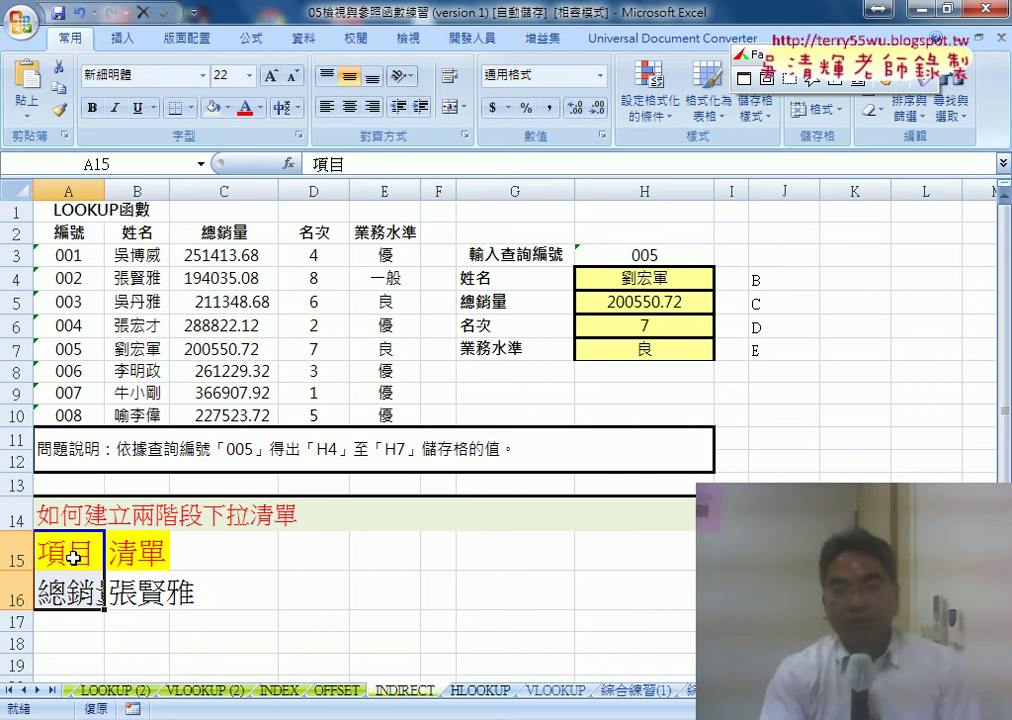
left_click(72, 558)
left_click(72, 596)
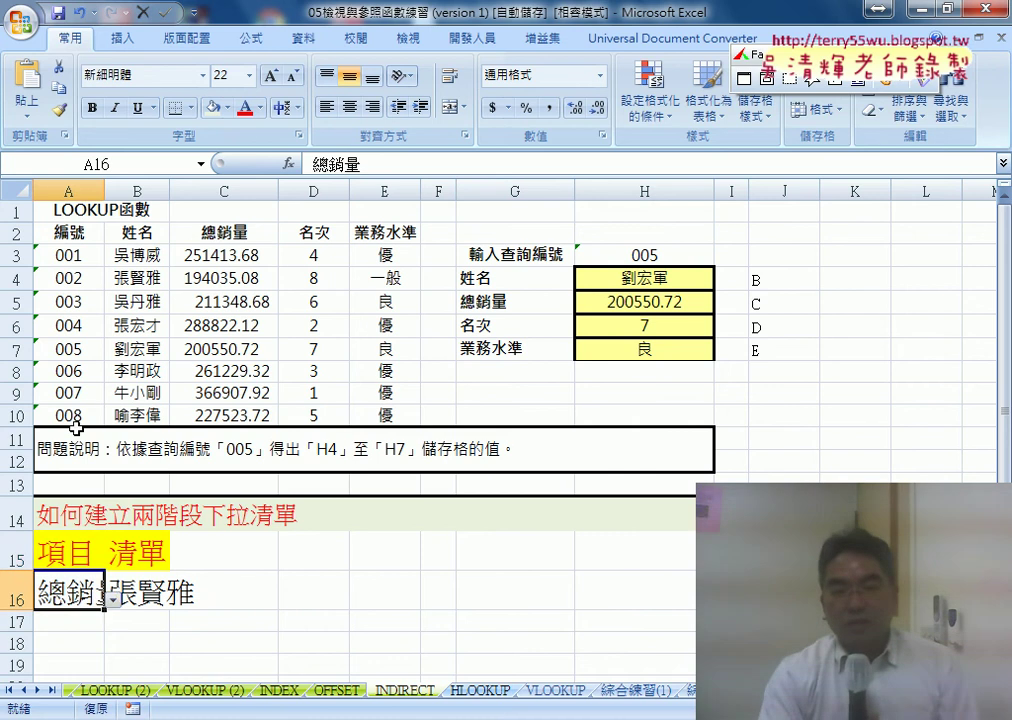
left_click_drag(70, 232, 372, 231)
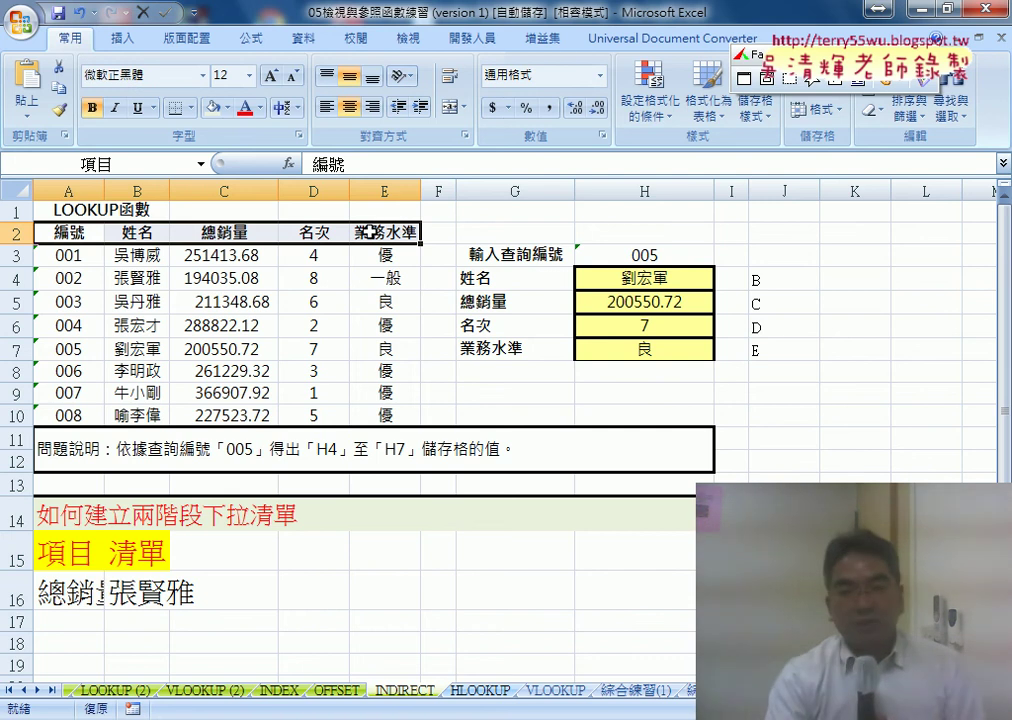
left_click_drag(72, 234, 397, 232)
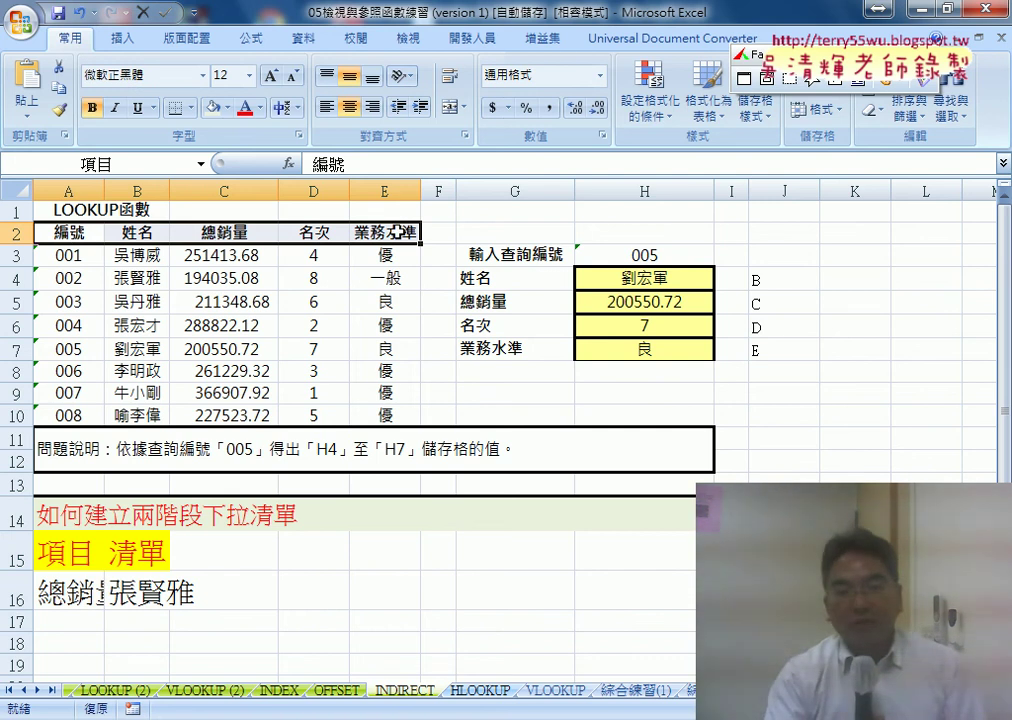
left_click(128, 166)
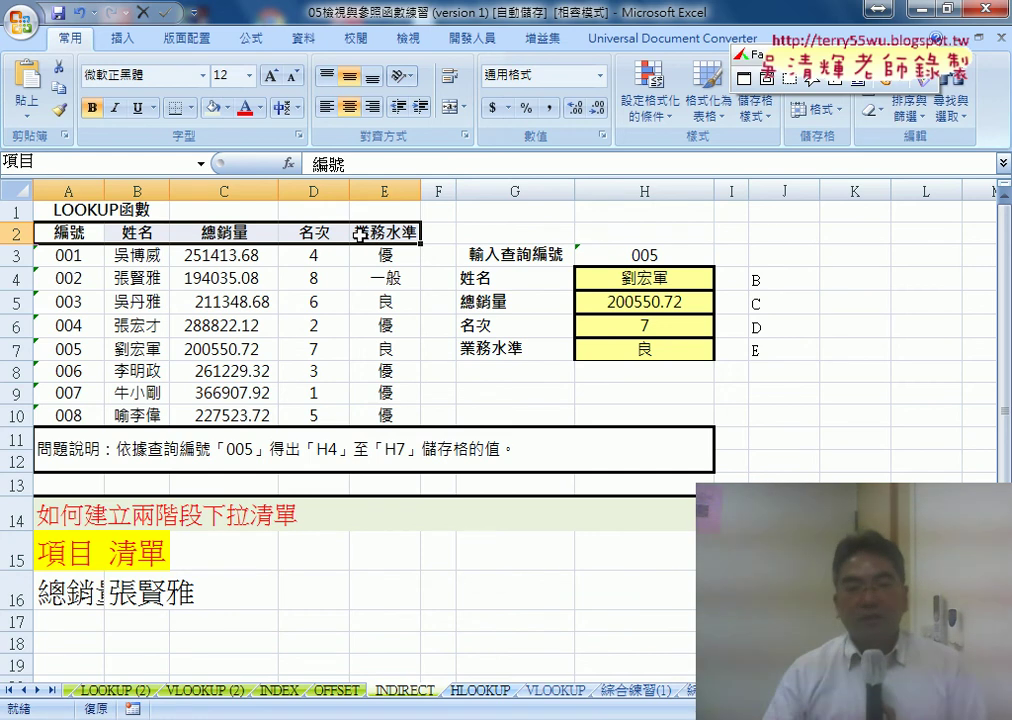
left_click(70, 598)
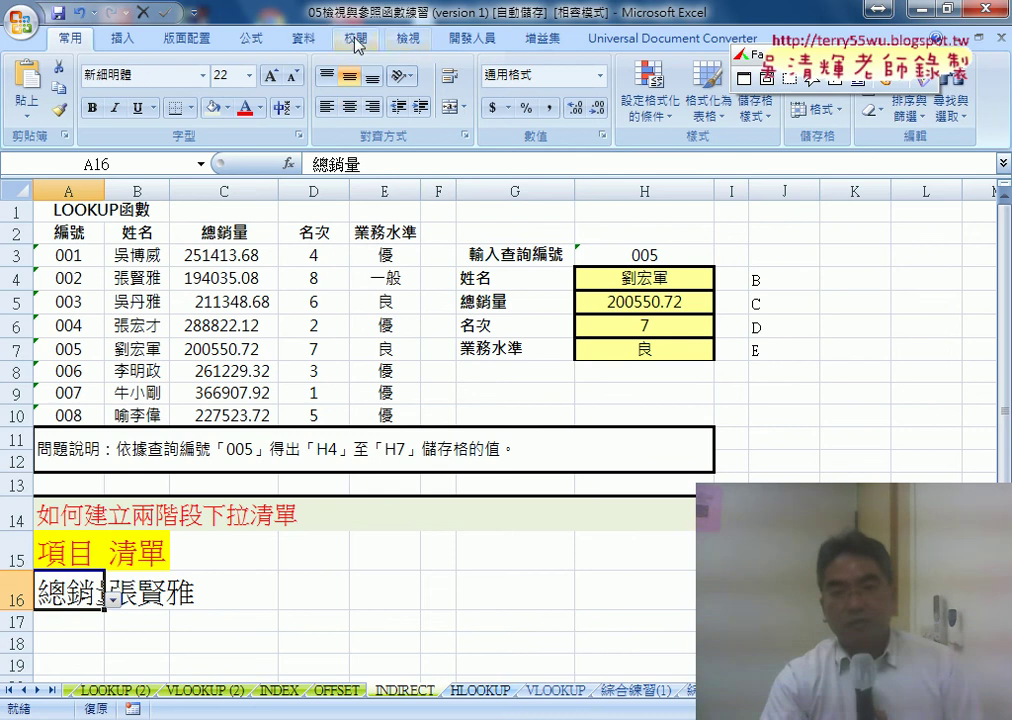
Open A16's Data Validation settings to see its list source =項目
left_click(306, 40)
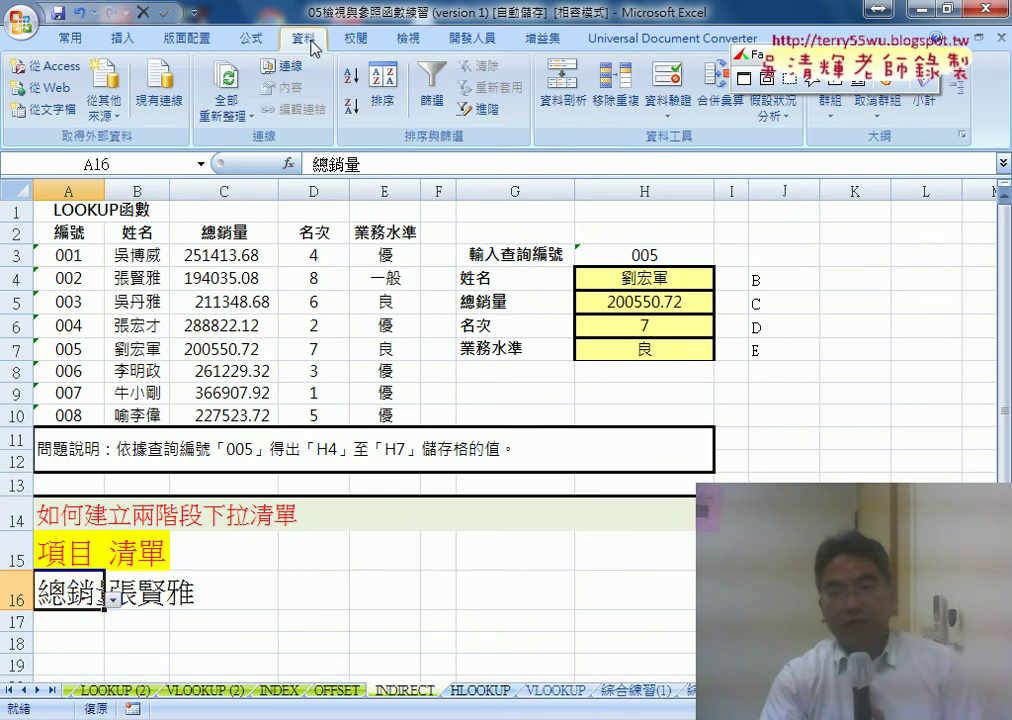
left_click(668, 93)
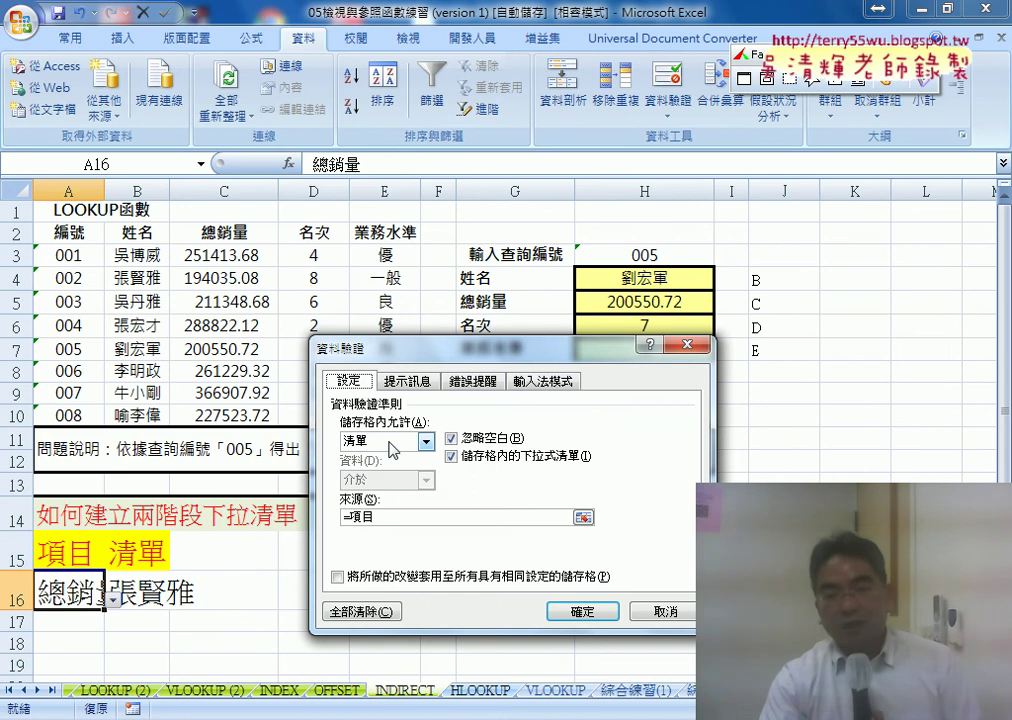
left_click(386, 522)
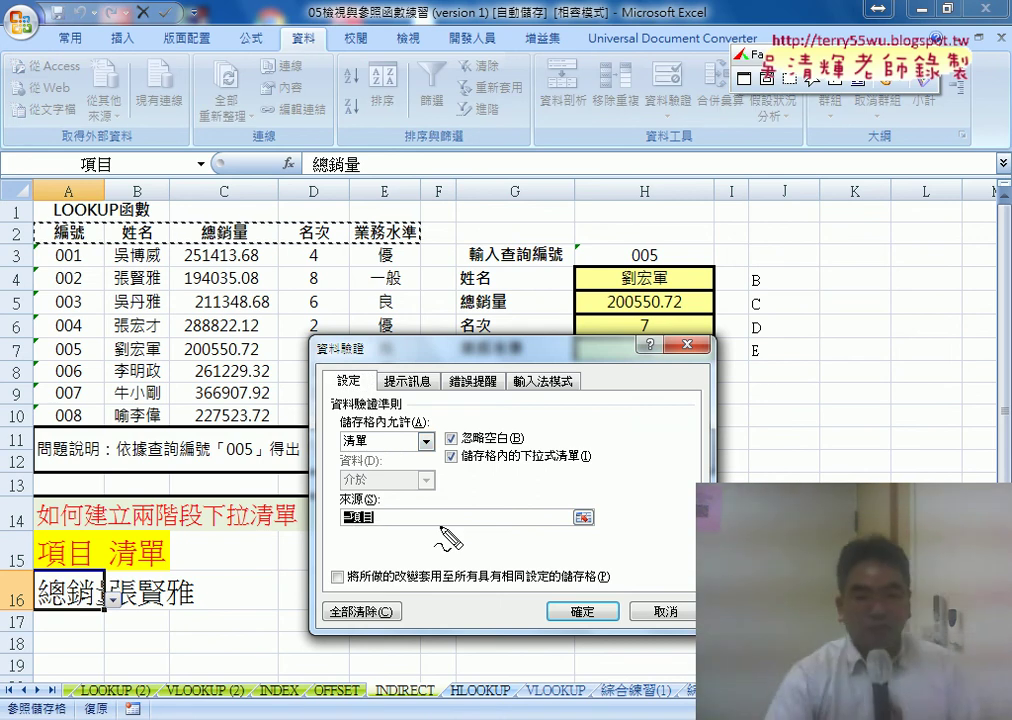
Annotate how the 項目 name over the row-2 headers feeds the list source, then clear the marks
left_click_drag(110, 152, 104, 150)
mouse_move(45, 208)
left_mouse_down()
mouse_move(42, 238)
mouse_move(390, 228)
mouse_move(120, 213)
left_mouse_up()
mouse_move(155, 258)
left_mouse_down()
mouse_move(140, 330)
mouse_move(170, 440)
mouse_move(300, 510)
mouse_move(322, 545)
left_mouse_up()
mouse_move(388, 428)
left_mouse_down()
mouse_move(345, 422)
mouse_move(112, 583)
mouse_move(101, 622)
mouse_move(125, 624)
left_mouse_up()
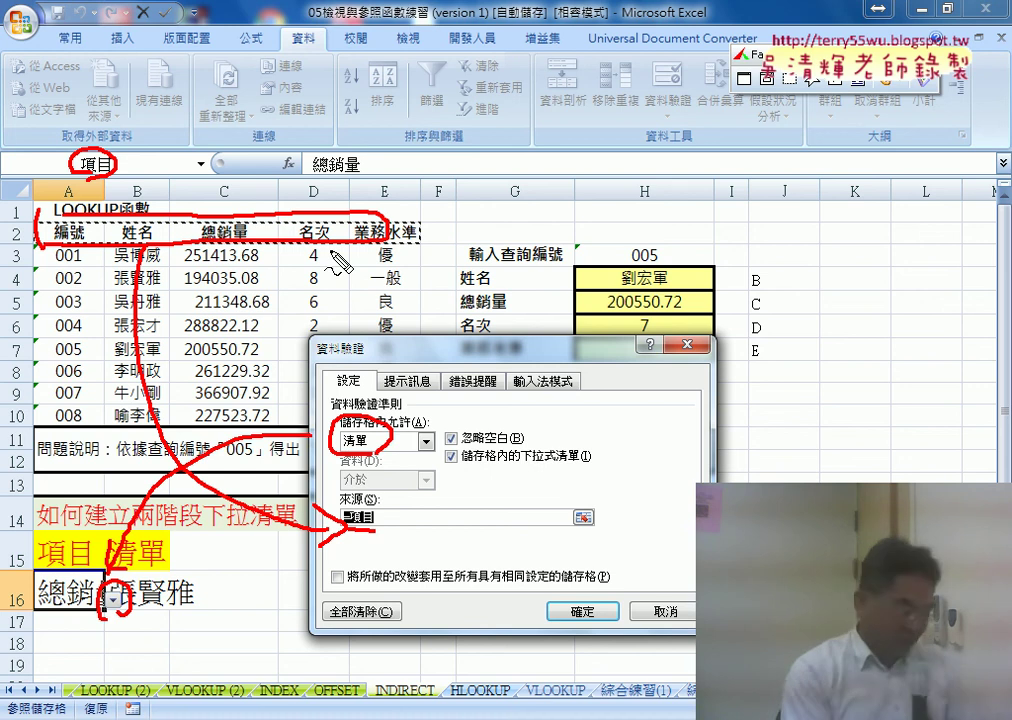
key("Escape")
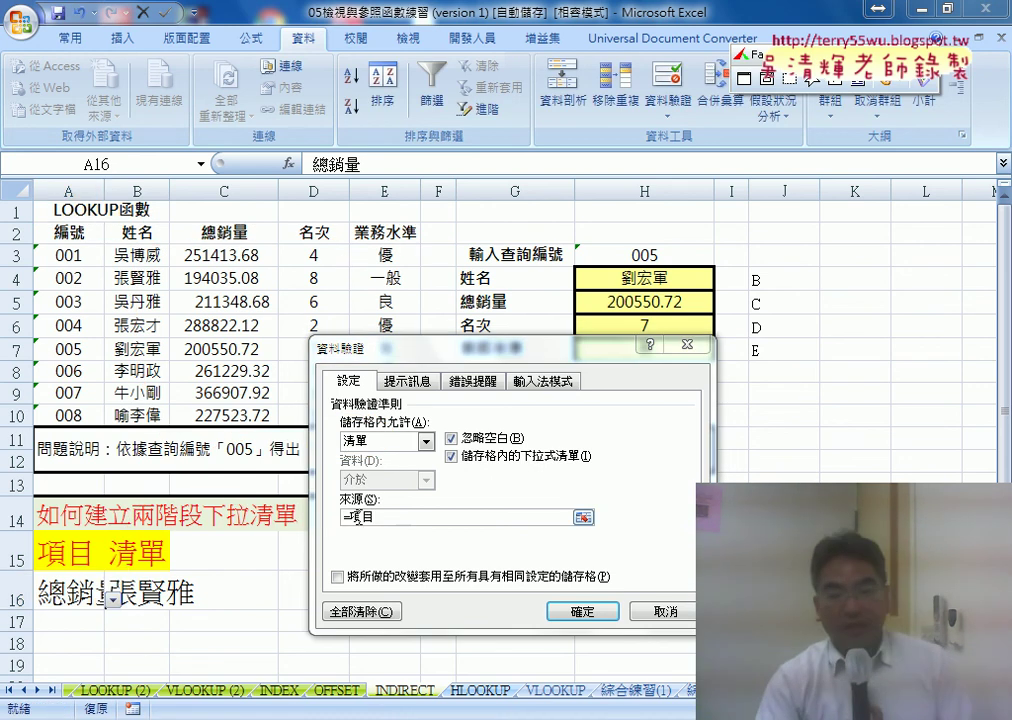
Confirm the validation dialog and reselect B16 and A16 to see their drop-down arrows
left_click(600, 611)
left_click(116, 600)
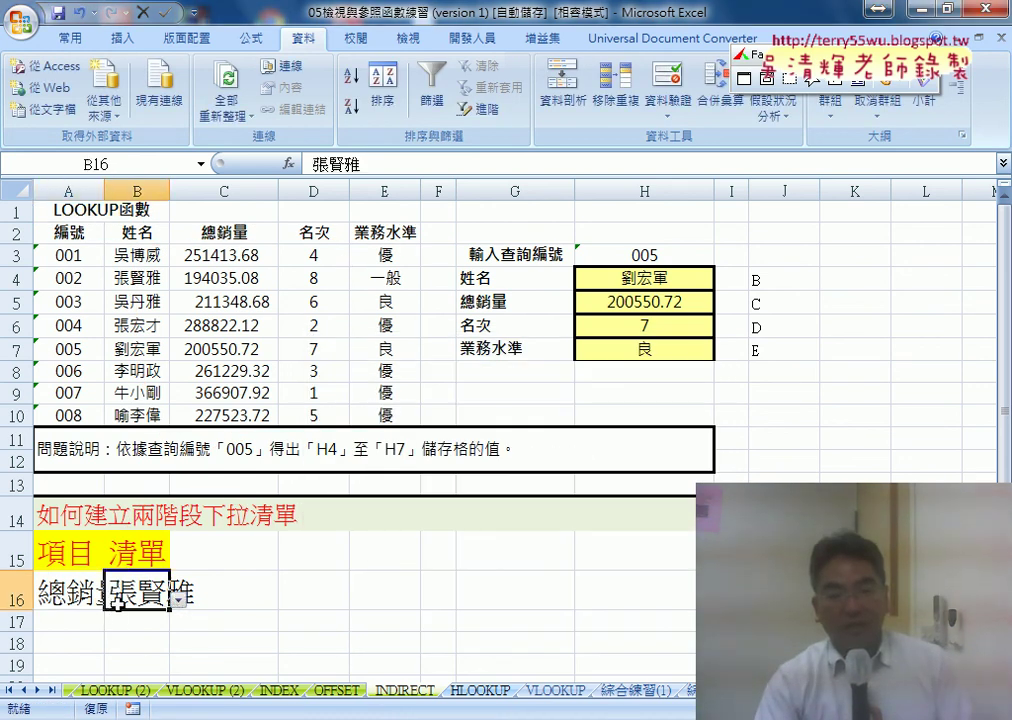
left_click(95, 597)
left_click(113, 600)
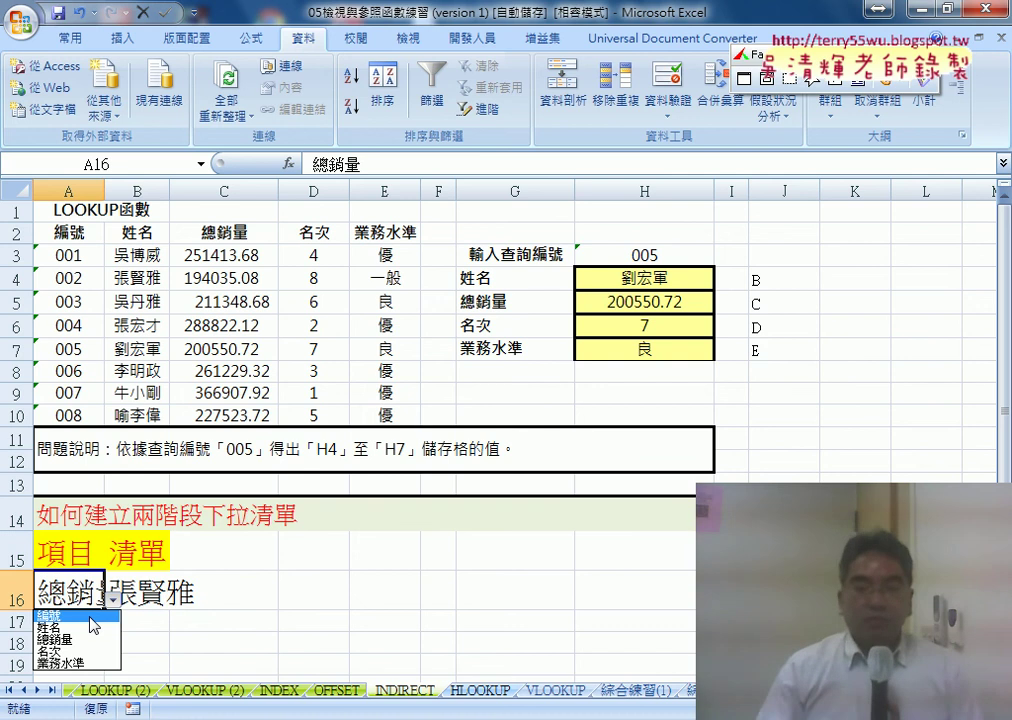
left_click(63, 233)
left_click(63, 233)
left_click(222, 232)
left_click(287, 233)
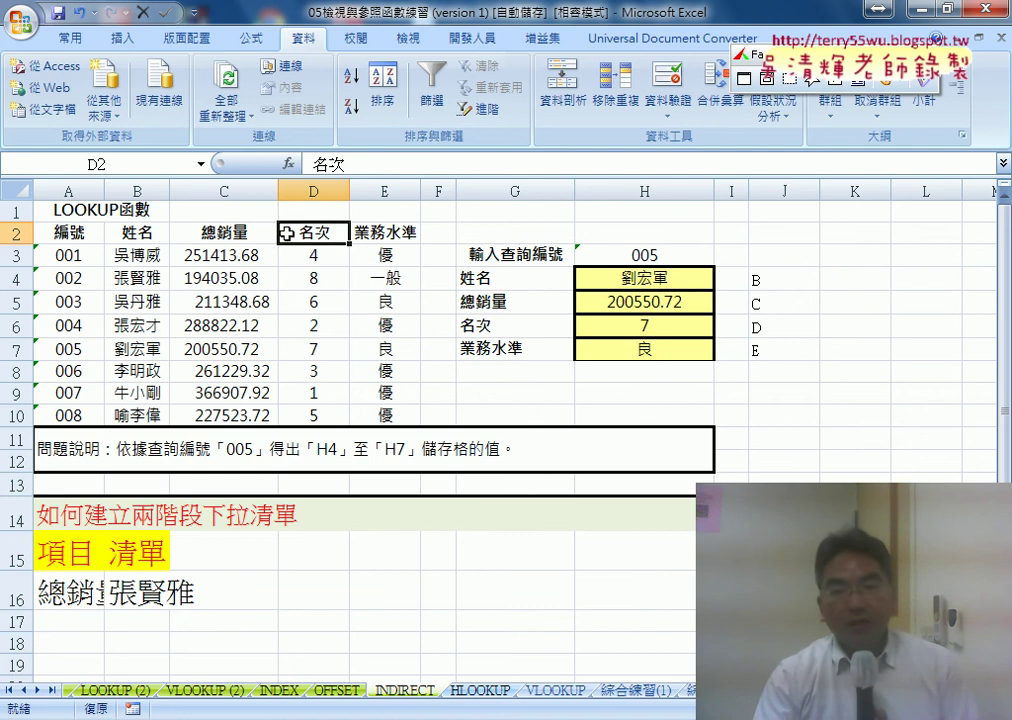
left_click(385, 232)
left_click_drag(68, 255, 68, 415)
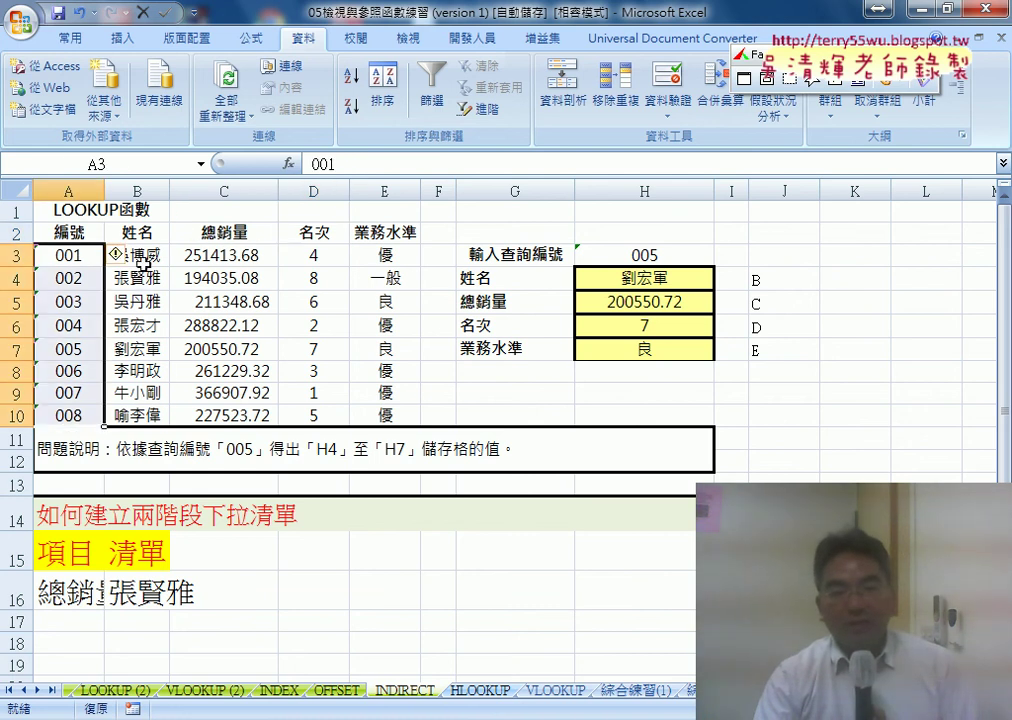
left_click_drag(145, 263, 142, 413)
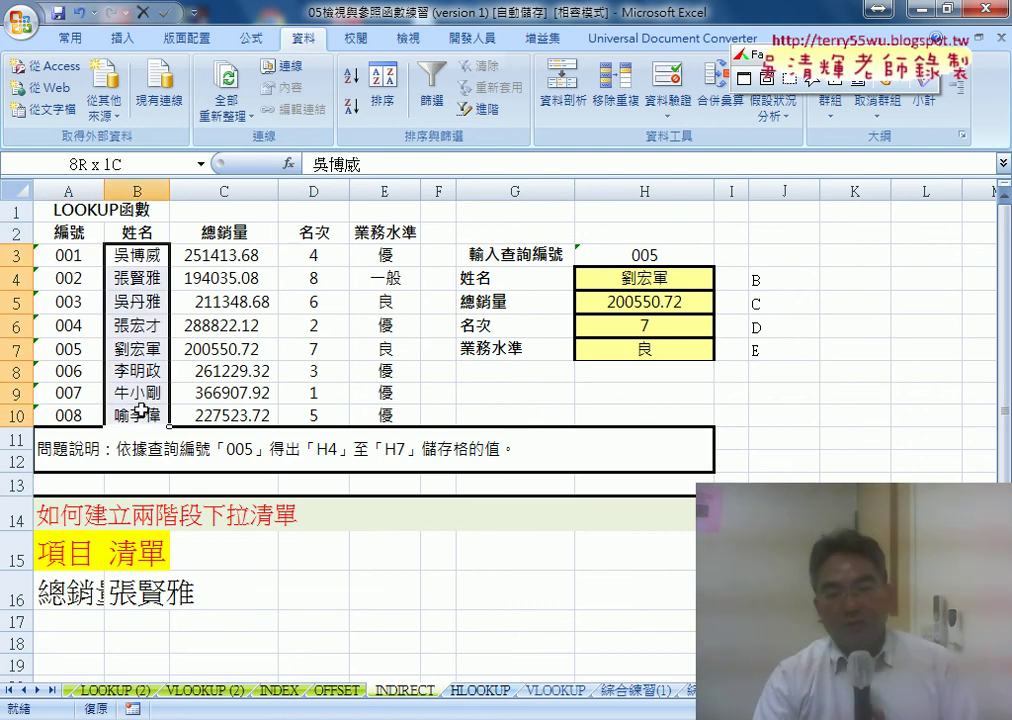
left_click(193, 578)
left_click(76, 591)
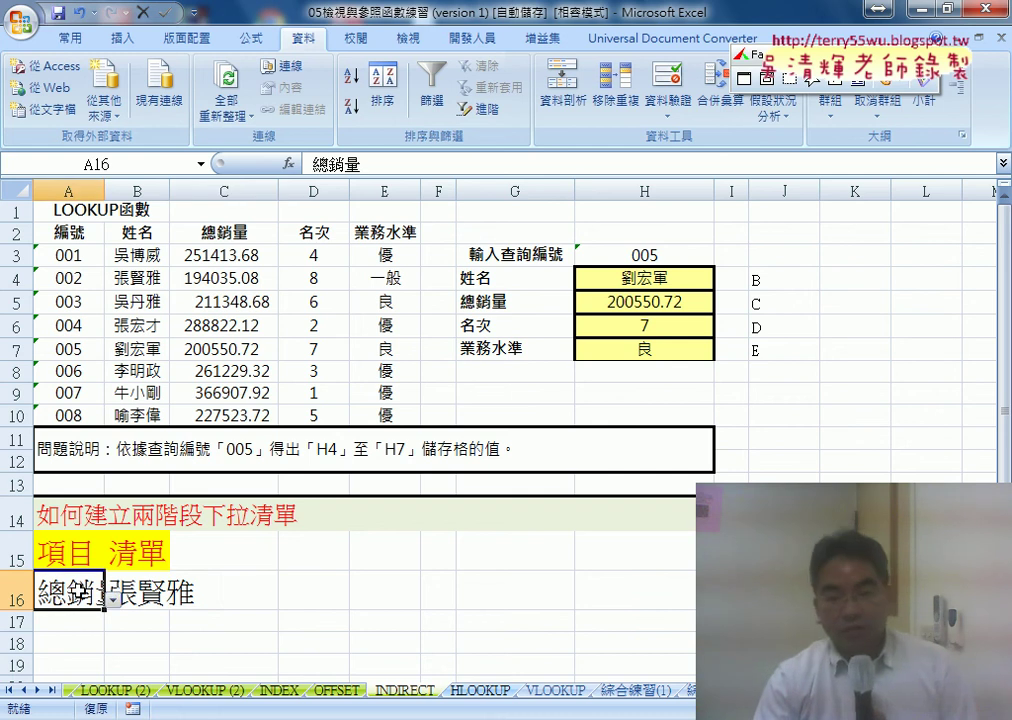
left_click_drag(78, 591, 235, 593)
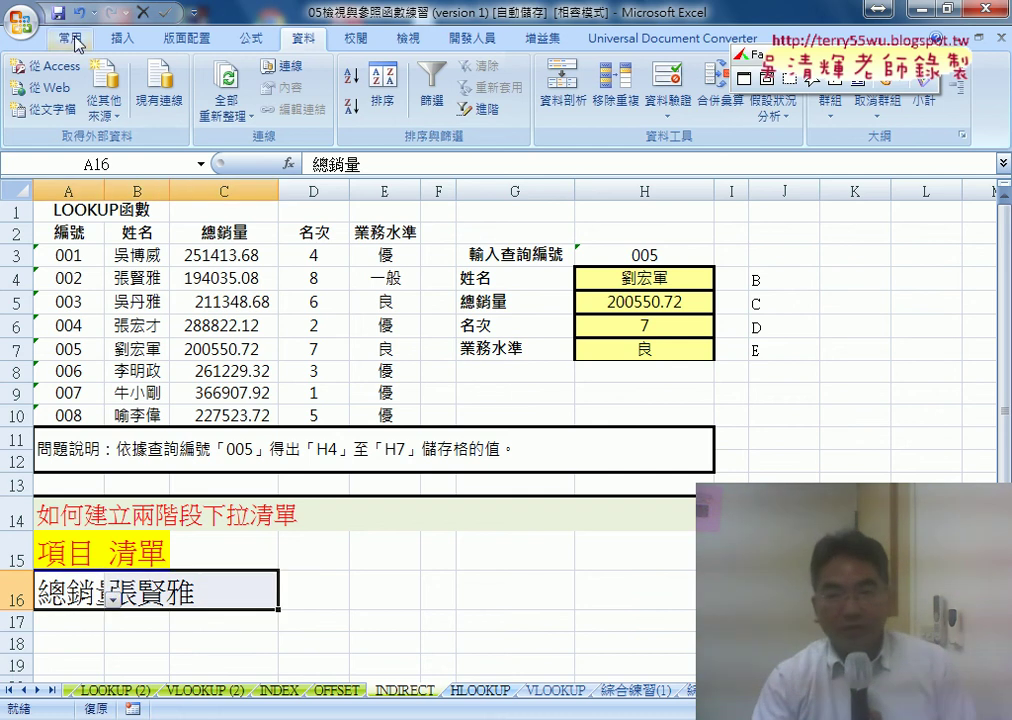
Set the row 16 cells to font size 16
left_click(74, 40)
left_click(249, 75)
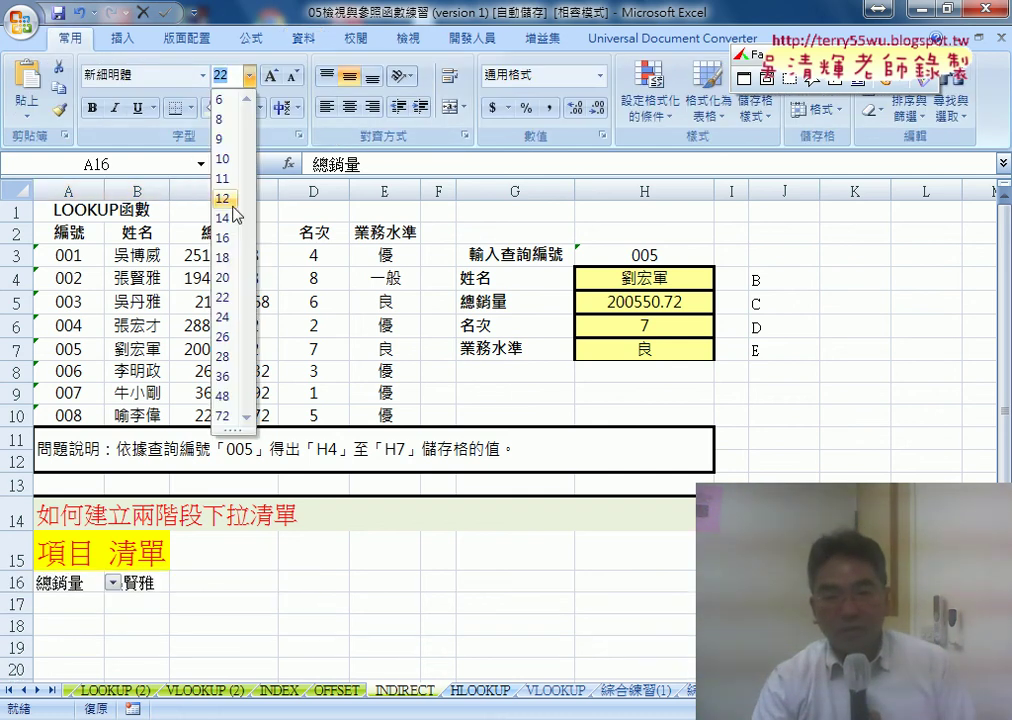
left_click(224, 238)
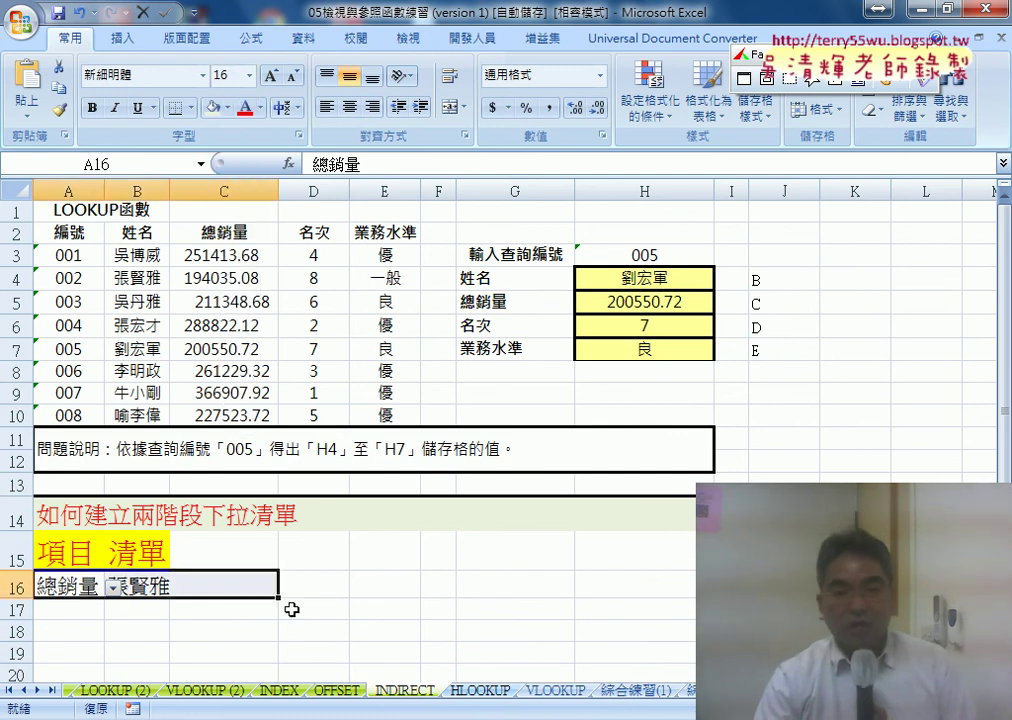
left_click(382, 608)
Pick 編號 in A16 and check that B16's list shows IDs 001–008
left_click(70, 588)
left_click(113, 588)
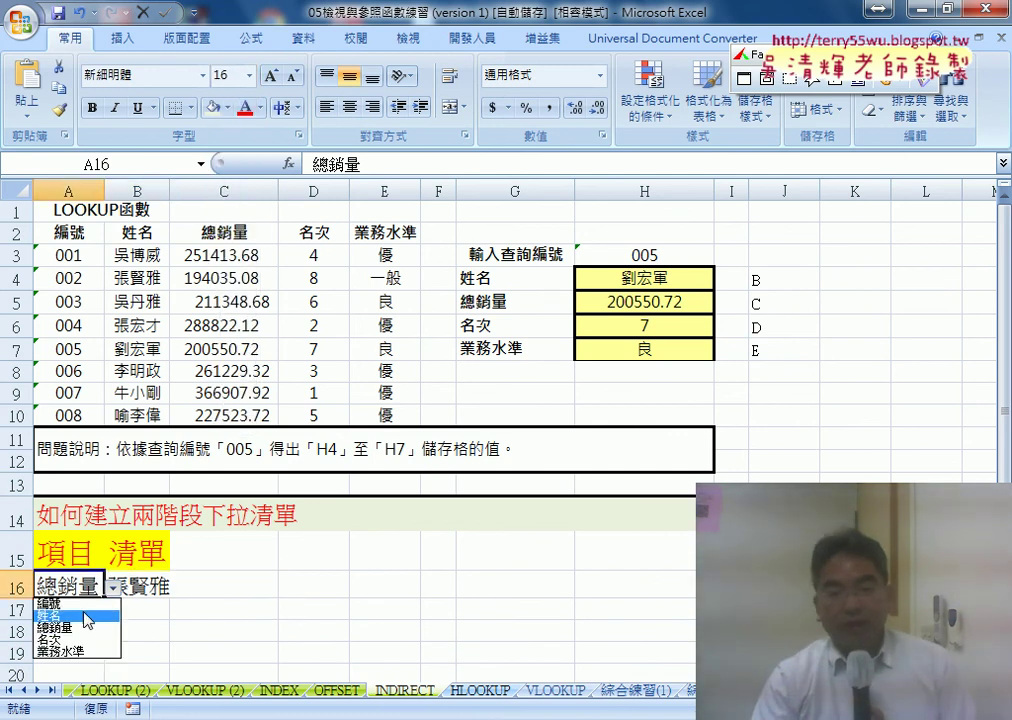
left_click(82, 603)
left_click(148, 588)
left_click(178, 590)
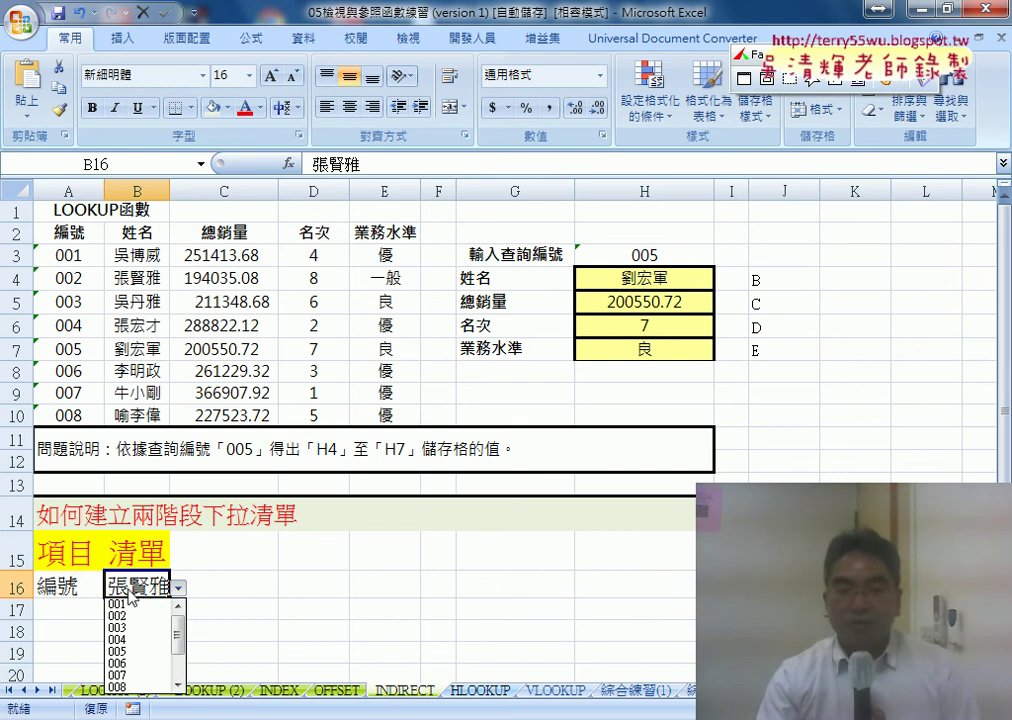
left_click(135, 586)
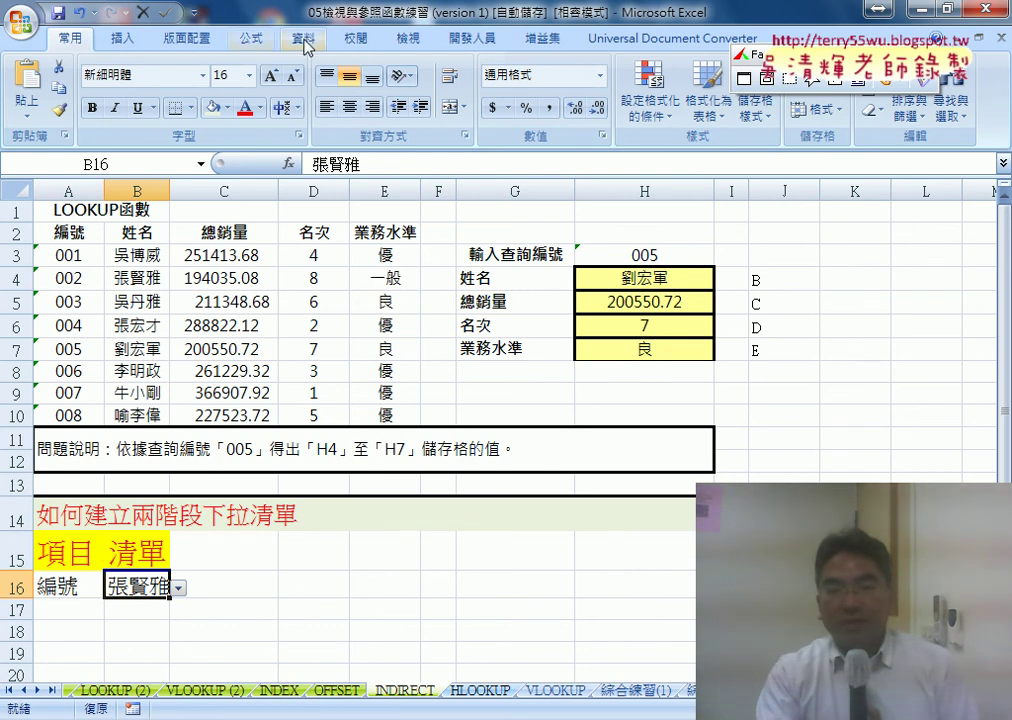
left_click(303, 38)
In B16's Data Validation, delete the =INDIRECT($A$16) list source
left_click(666, 88)
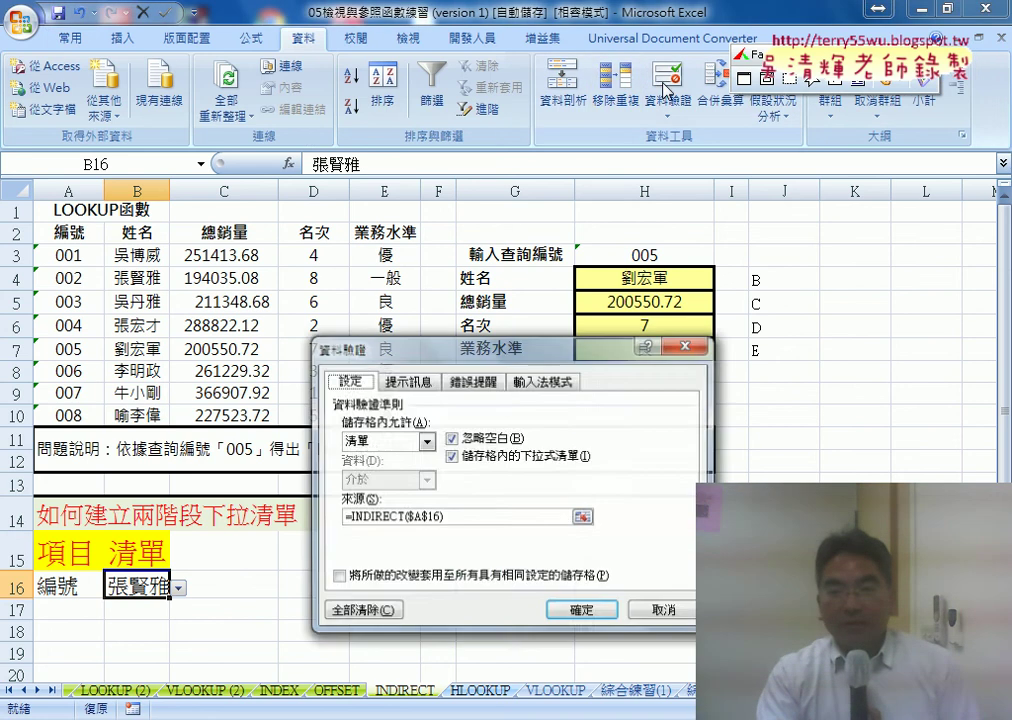
left_click_drag(420, 349, 360, 184)
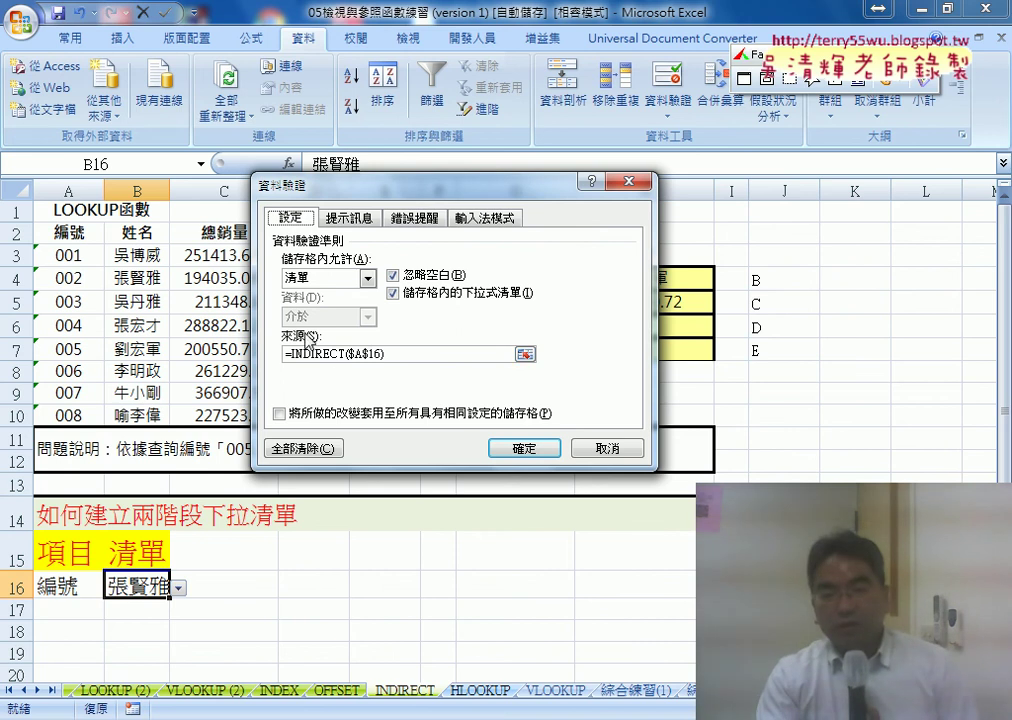
left_click_drag(401, 350, 281, 362)
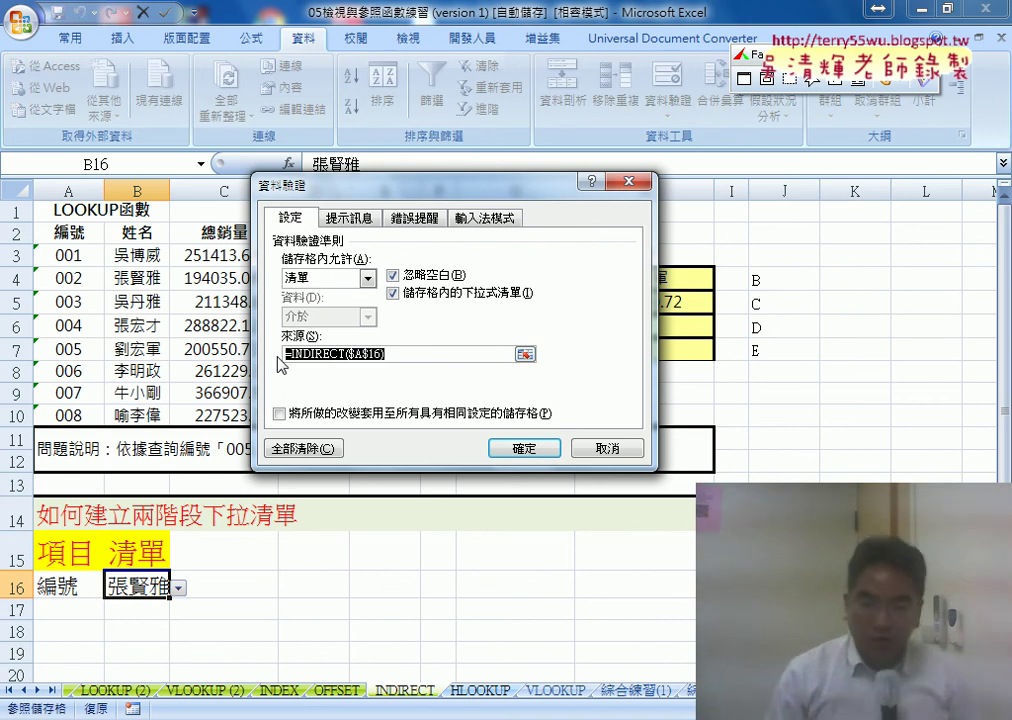
key("BackSpace")
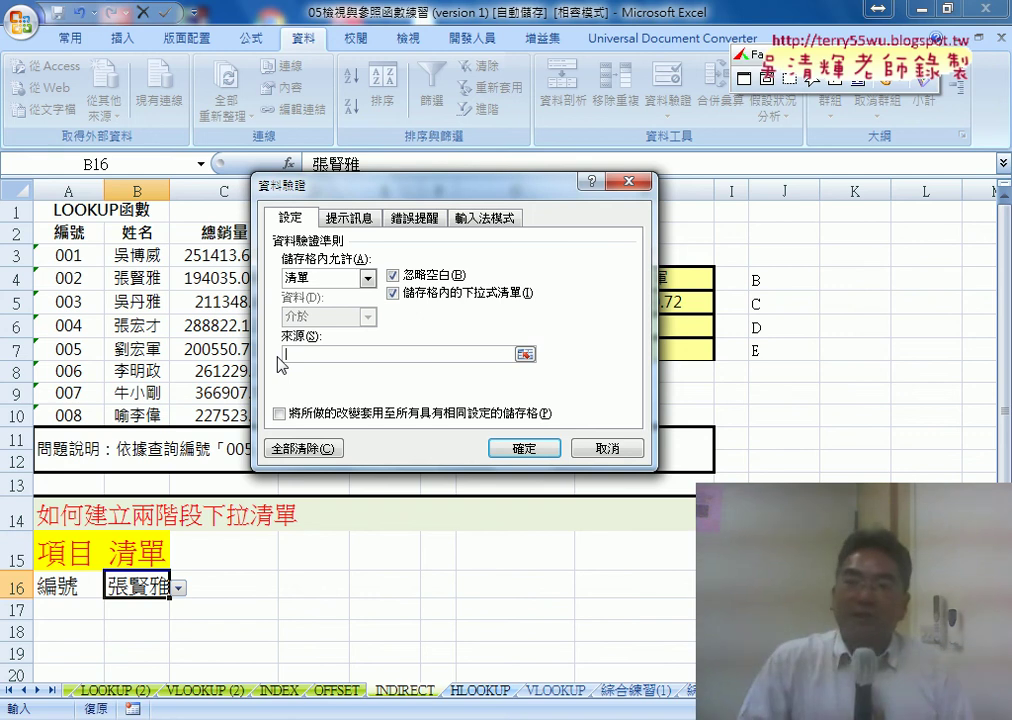
Annotate how the list source links to 編號 in A16 and header A2, then clear the marks
left_click_drag(400, 184, 402, 290)
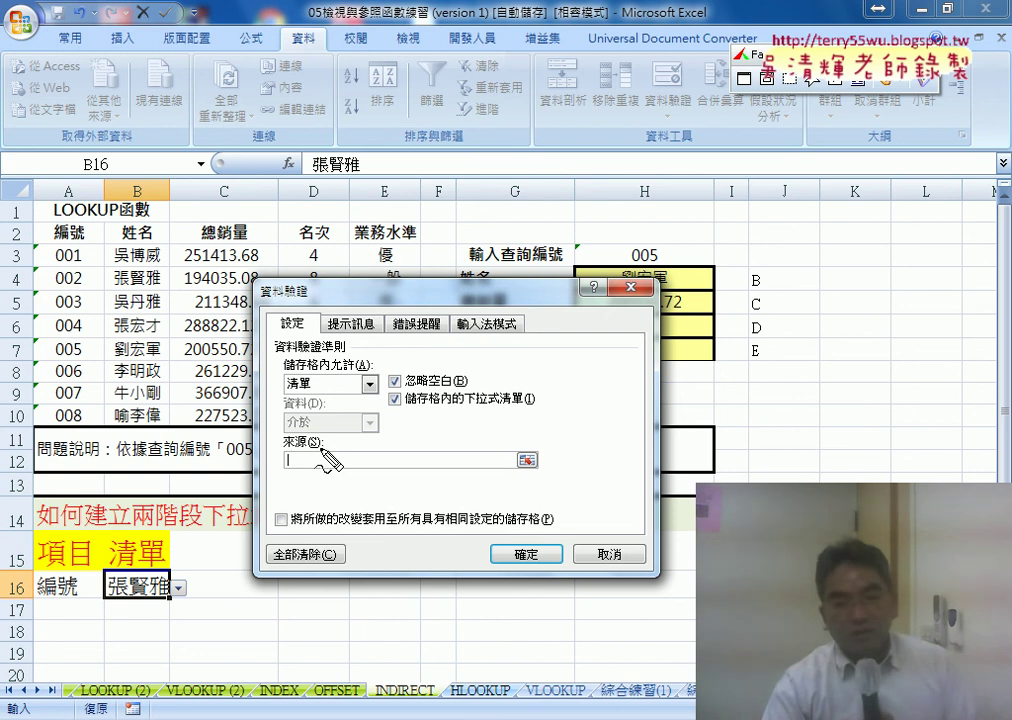
left_click_drag(324, 453, 336, 446)
mouse_move(80, 577)
left_mouse_down()
mouse_move(45, 605)
mouse_move(85, 580)
left_mouse_up()
left_click_drag(132, 538, 80, 583)
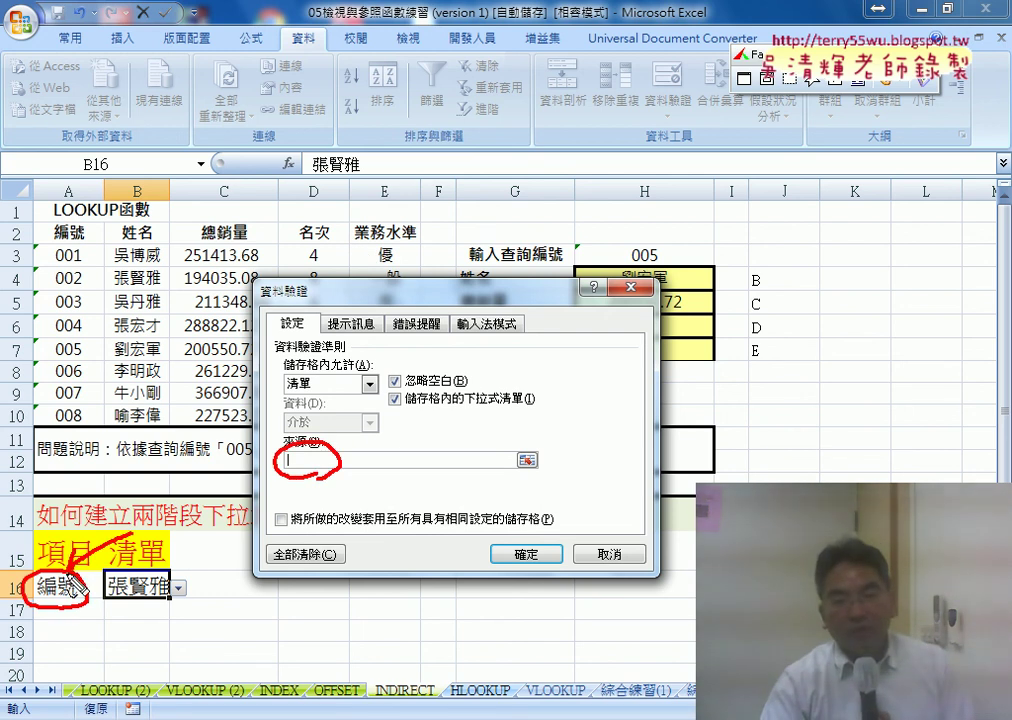
mouse_move(80, 222)
left_mouse_down()
mouse_move(55, 246)
mouse_move(95, 228)
left_mouse_up()
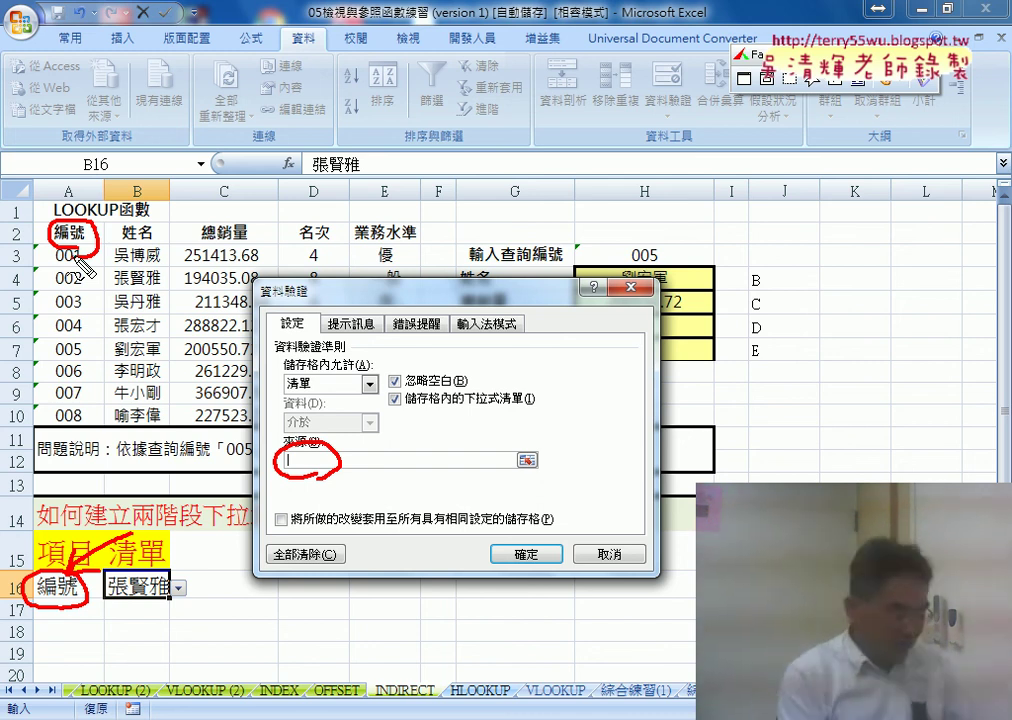
key("Escape")
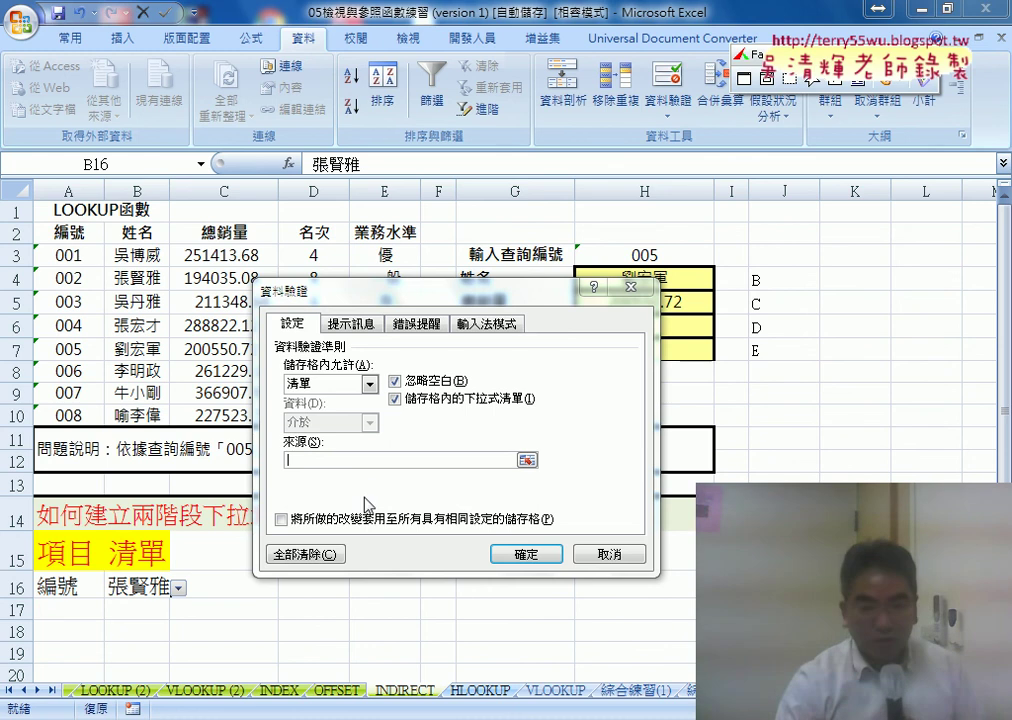
Retype B16's list source as =indirect($A$16), pointing at cell A16
left_click(352, 460)
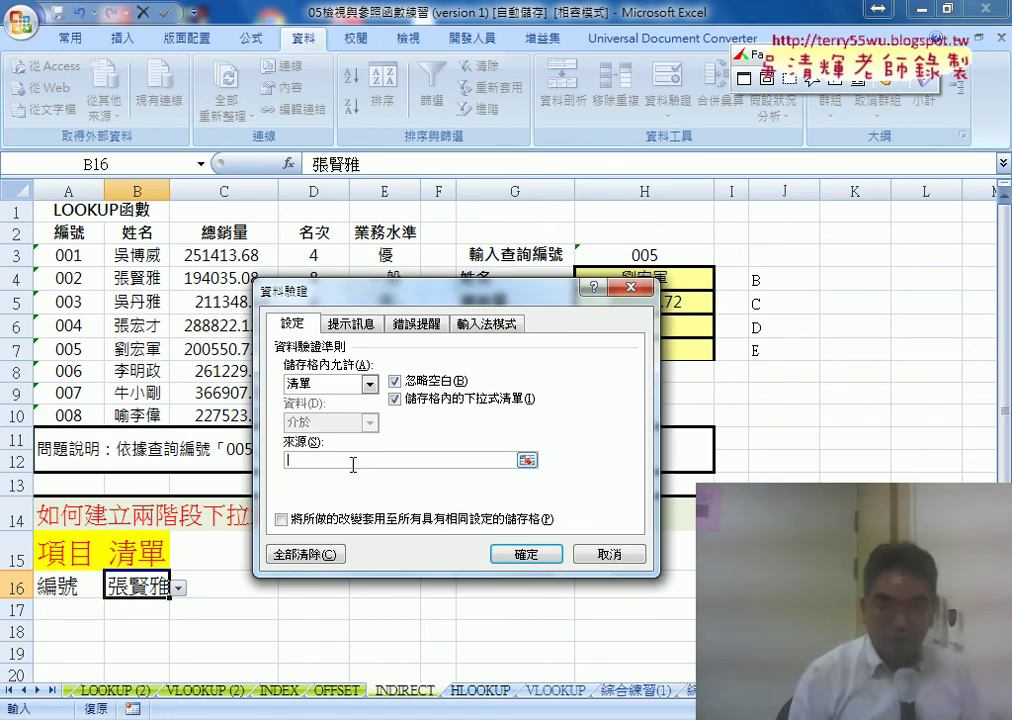
type("=")
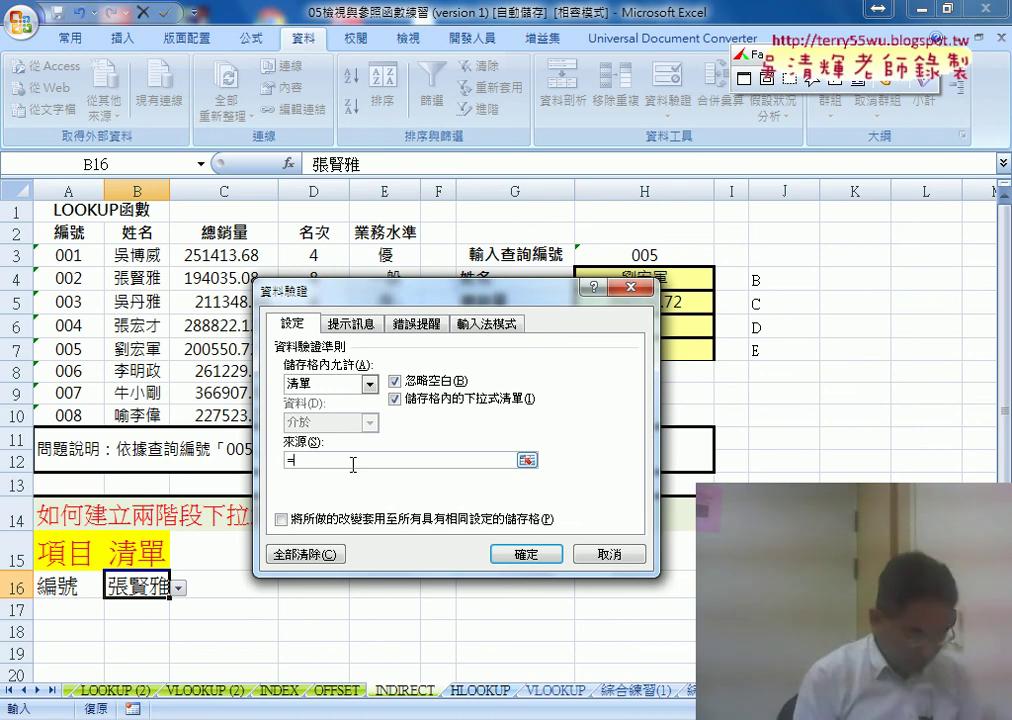
type("in")
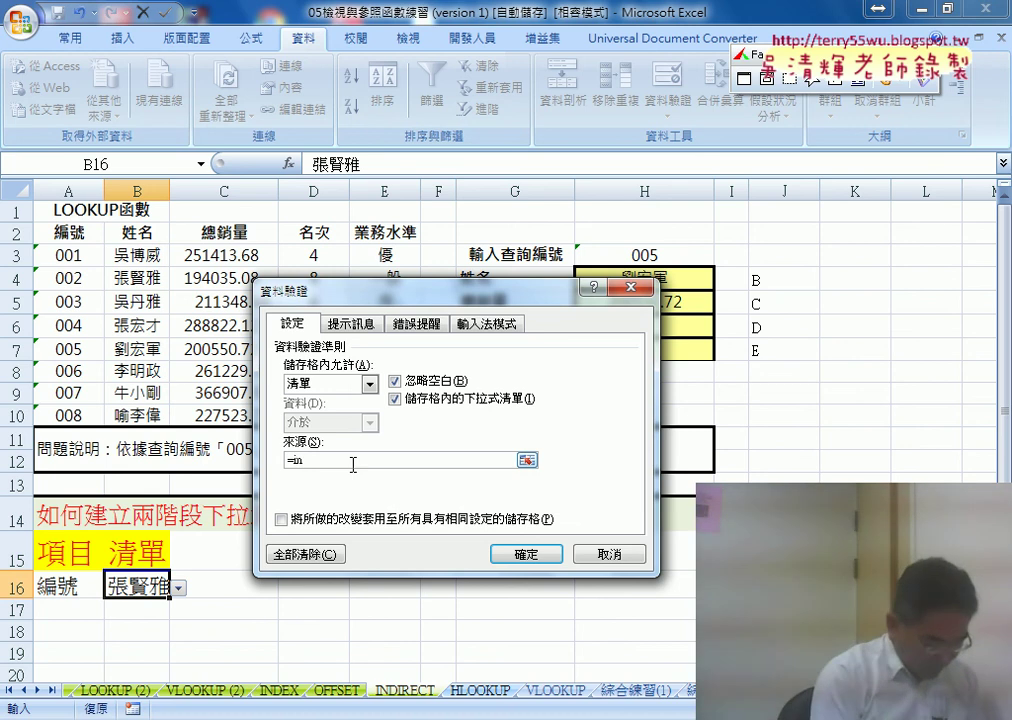
type("dir")
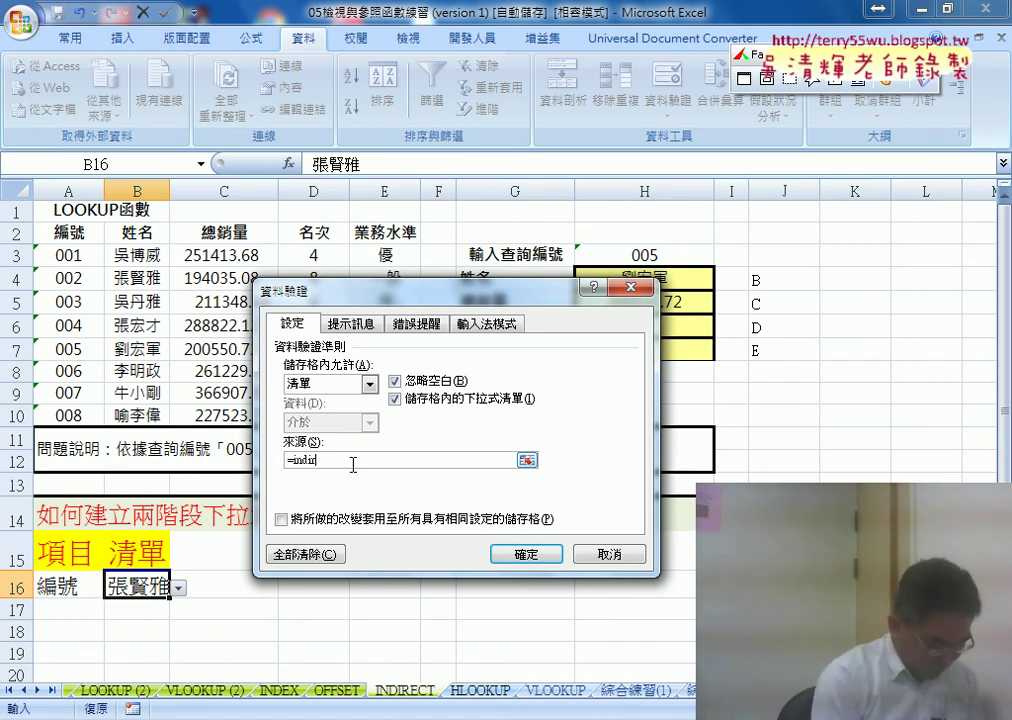
type("ect(")
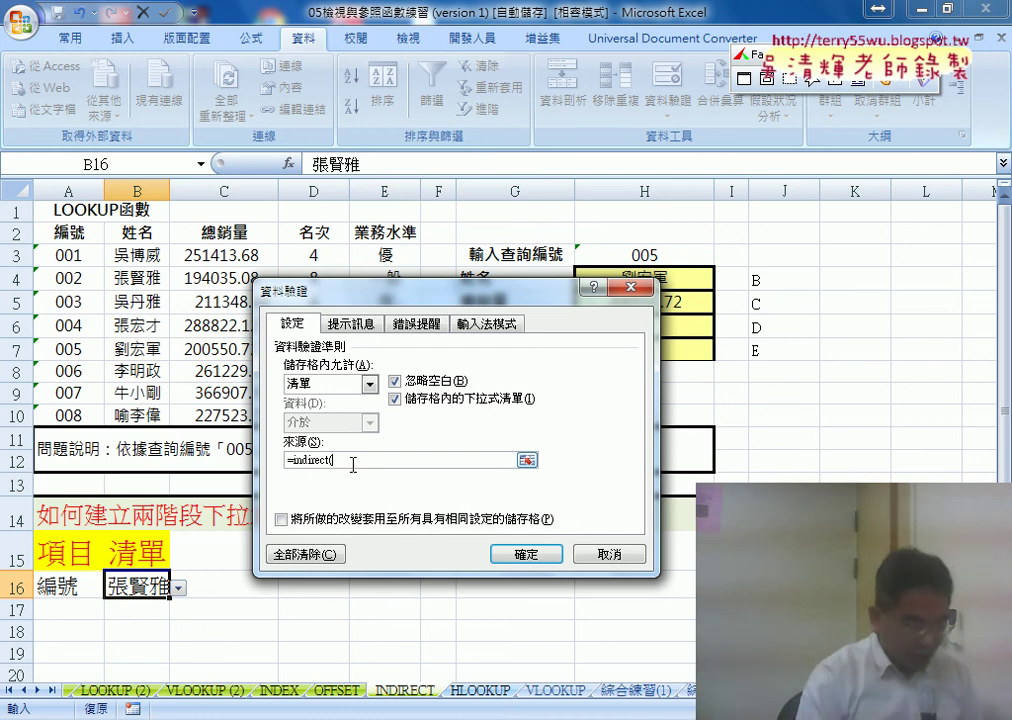
type(")")
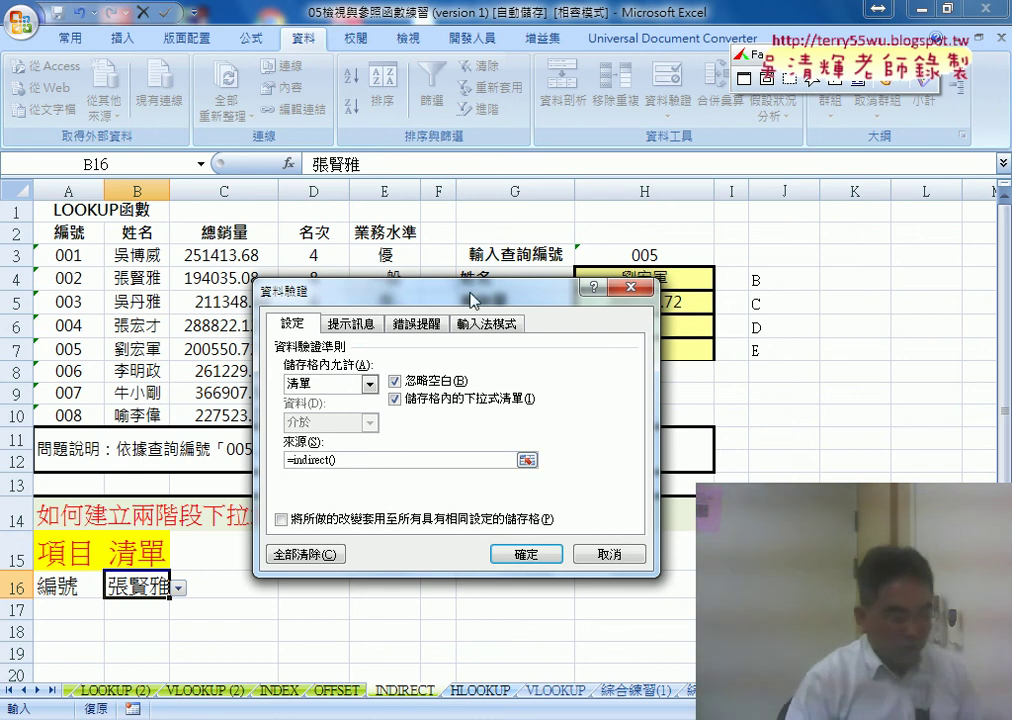
left_click_drag(472, 300, 597, 230)
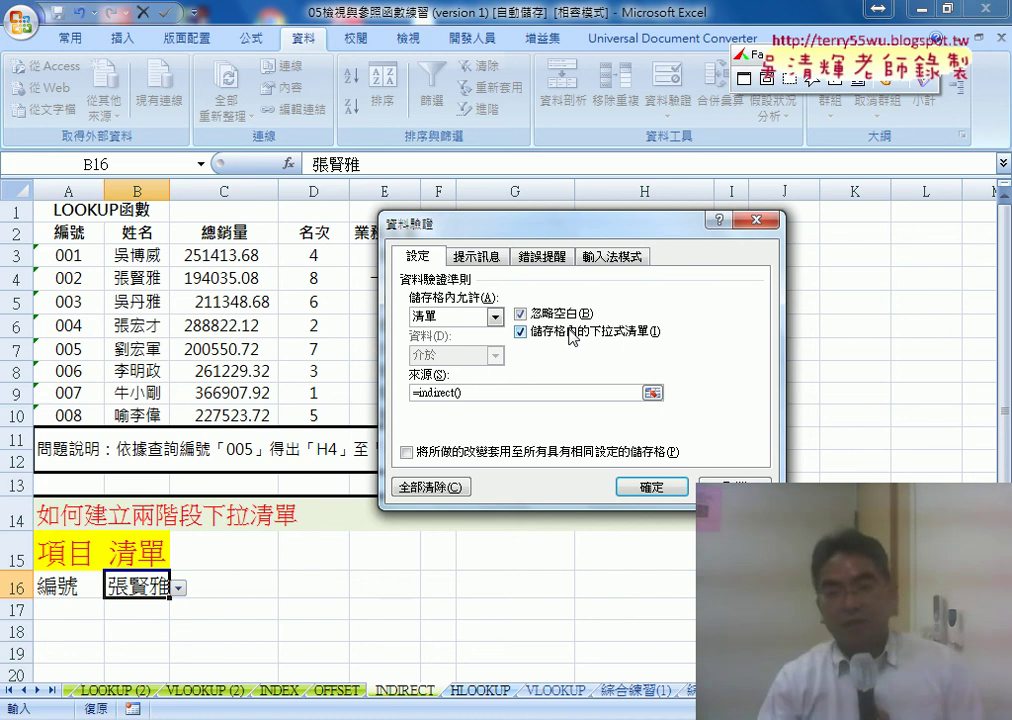
left_click(62, 586)
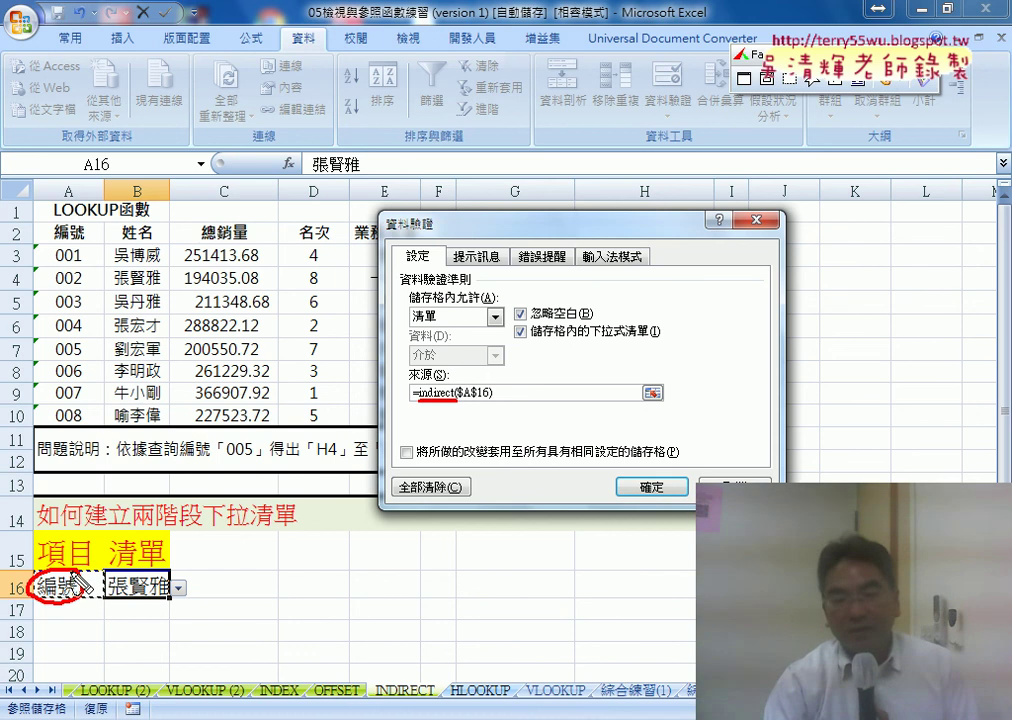
mouse_move(80, 584)
left_mouse_down()
mouse_move(390, 424)
mouse_move(401, 406)
left_mouse_up()
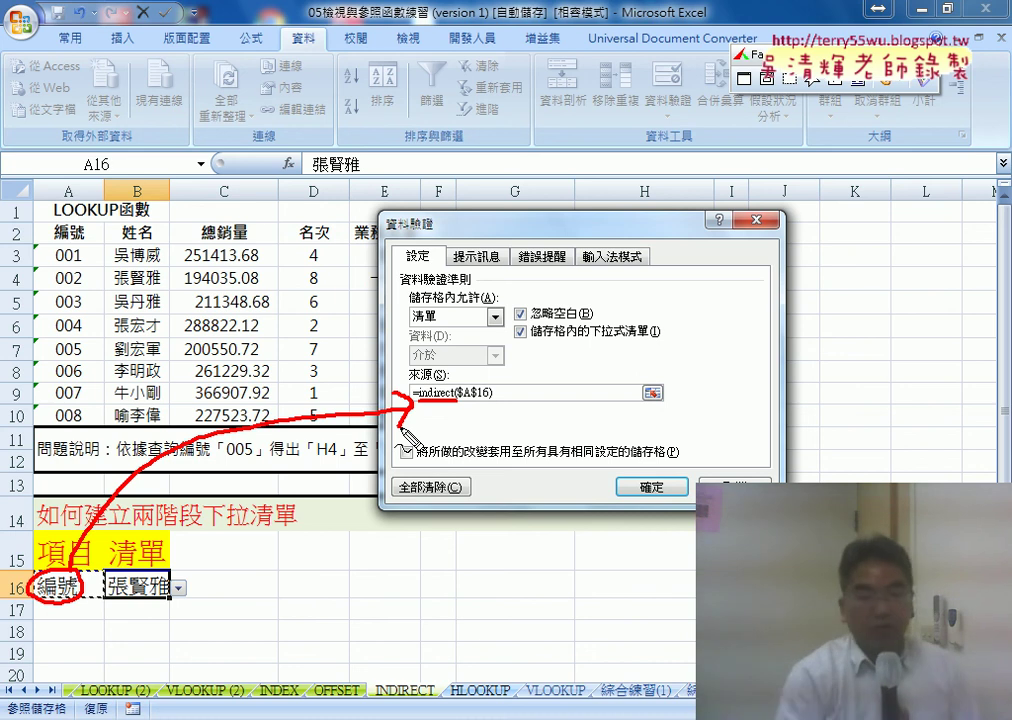
key("Escape")
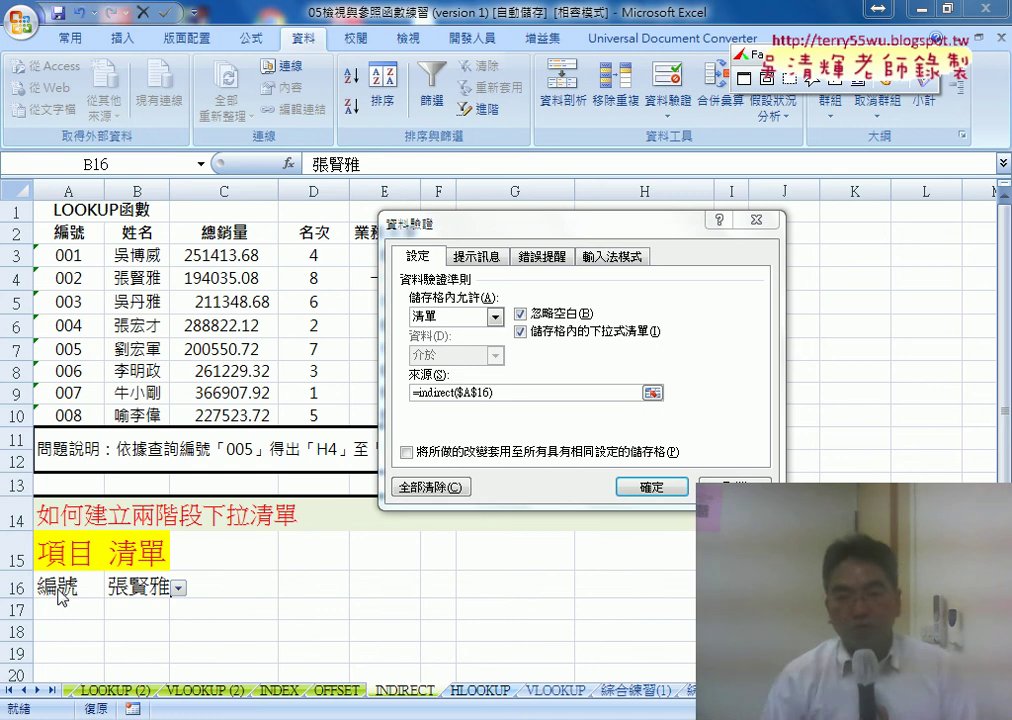
left_click(653, 488)
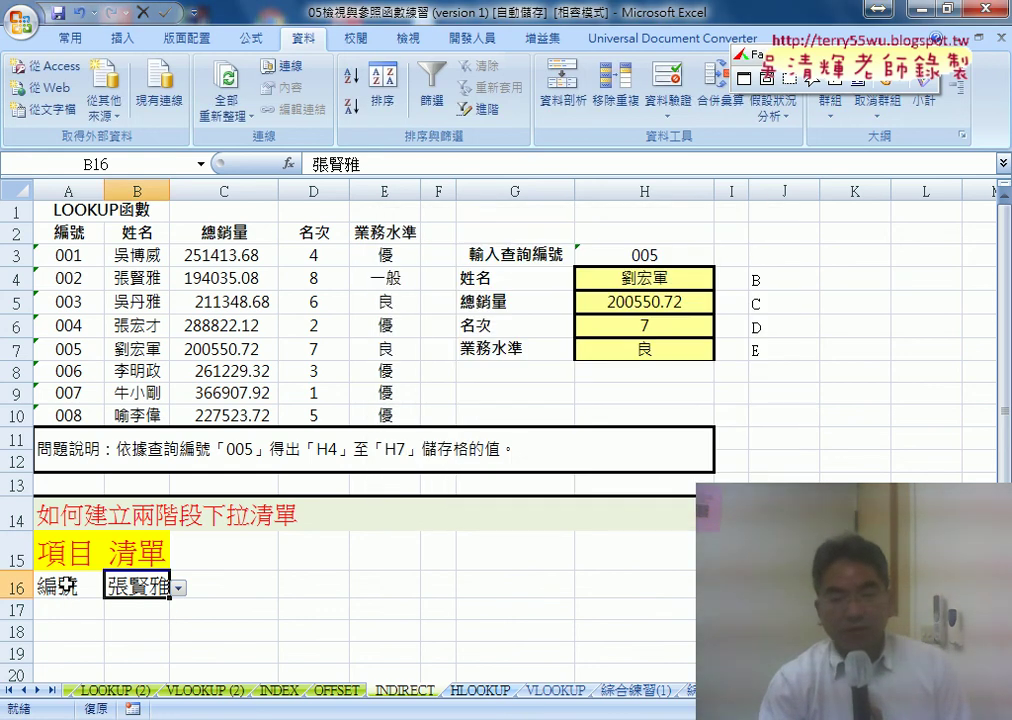
left_click(66, 585)
left_click(110, 589)
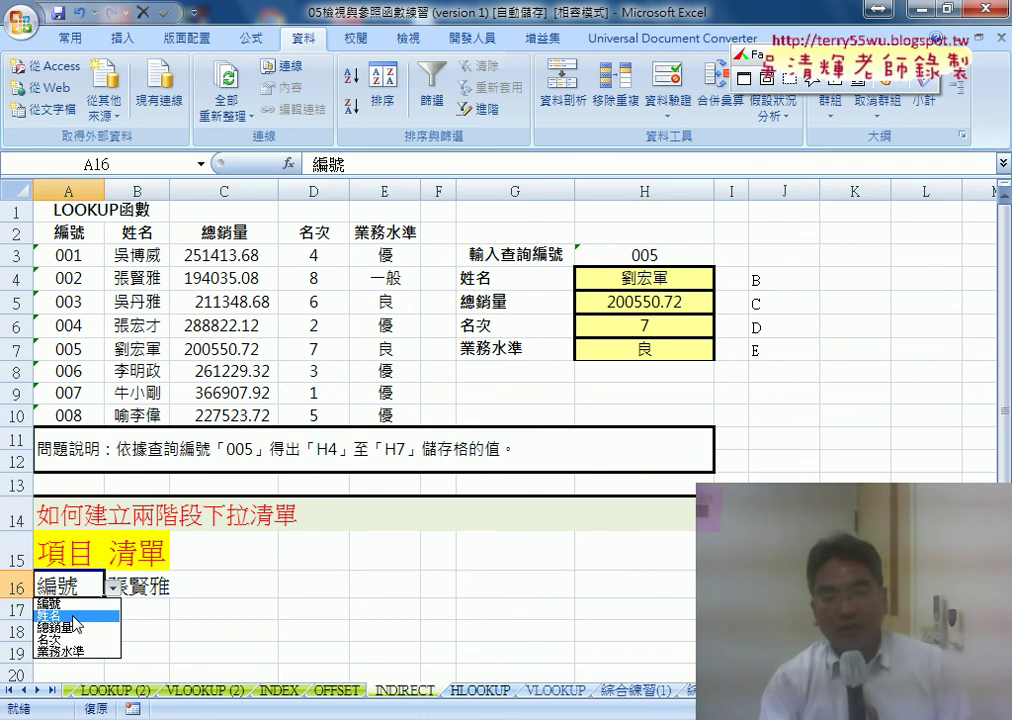
left_click(75, 617)
left_click(162, 588)
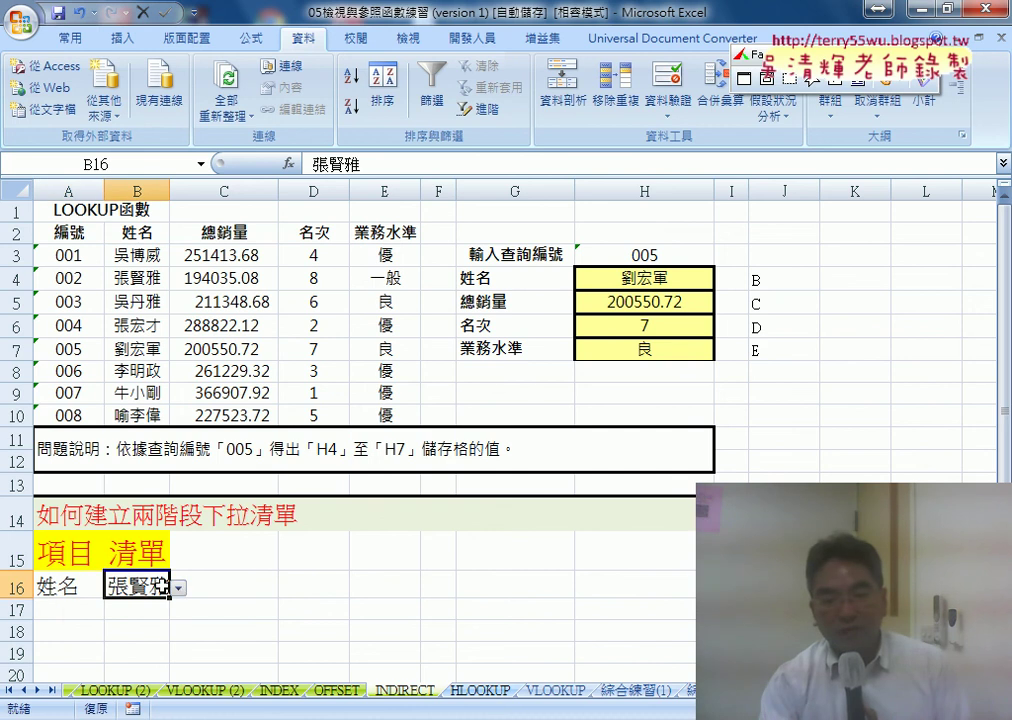
left_click(179, 589)
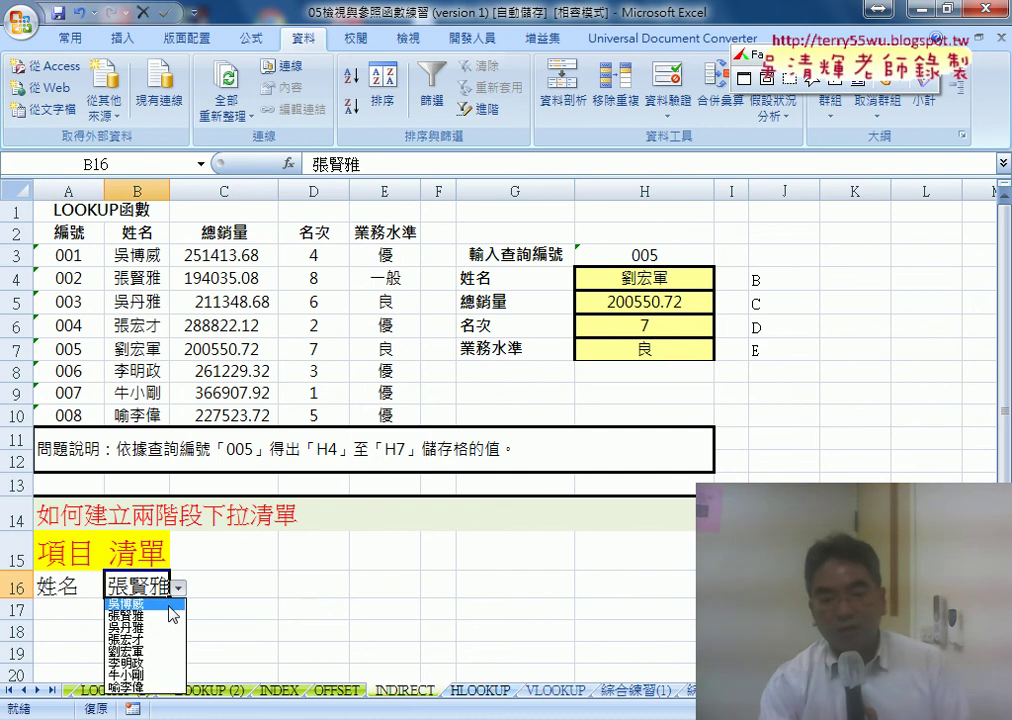
left_click(170, 605)
Switch A16 to 編號 to see B16's 001–008 codes, then set A16 to 總銷量
left_click(55, 587)
left_click(111, 590)
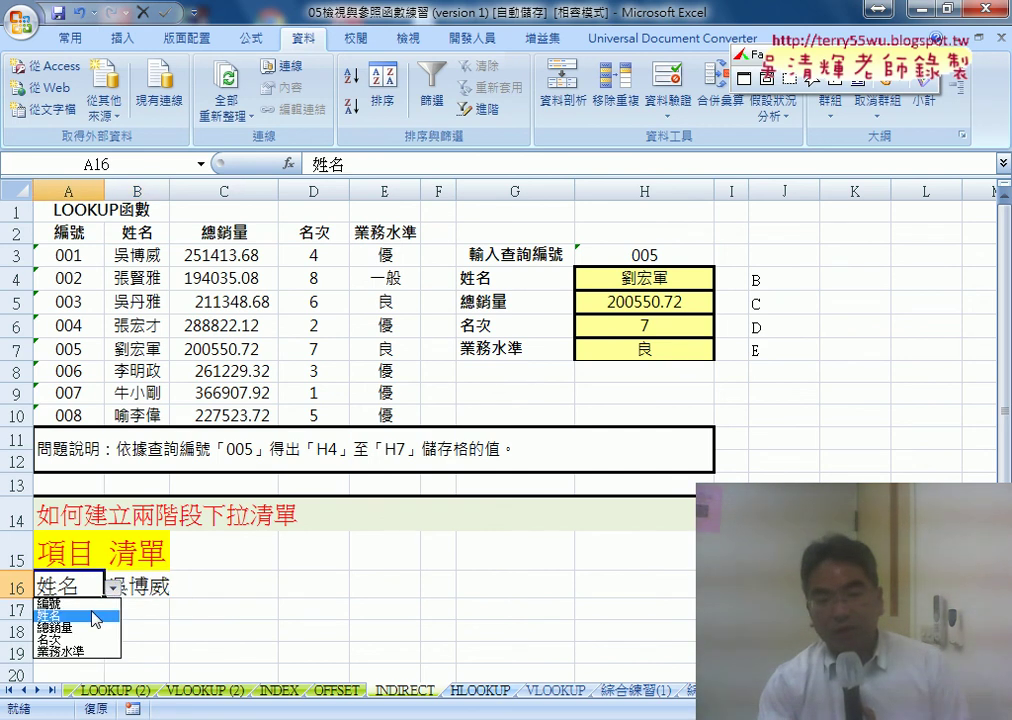
left_click(60, 603)
left_click(150, 588)
left_click(179, 591)
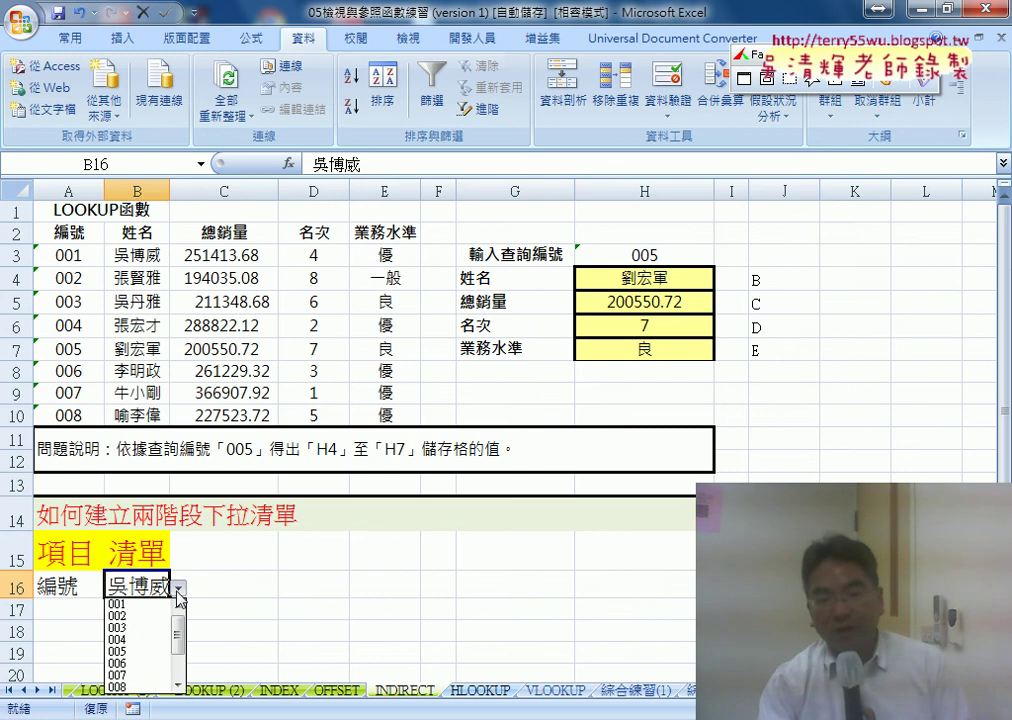
left_click(68, 596)
left_click(111, 590)
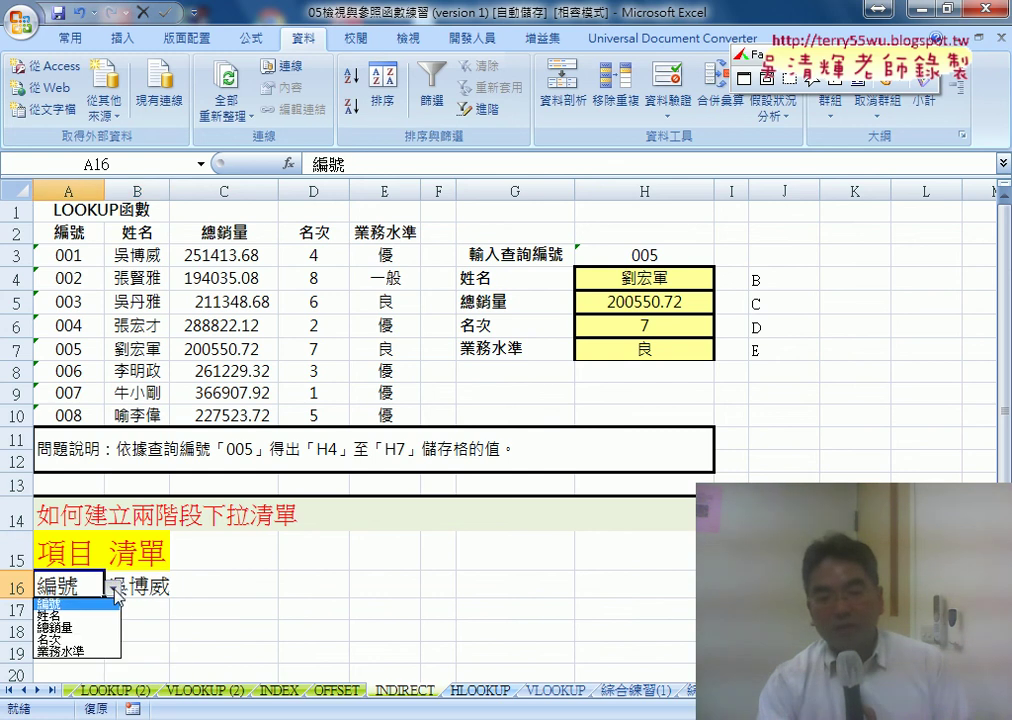
left_click(75, 624)
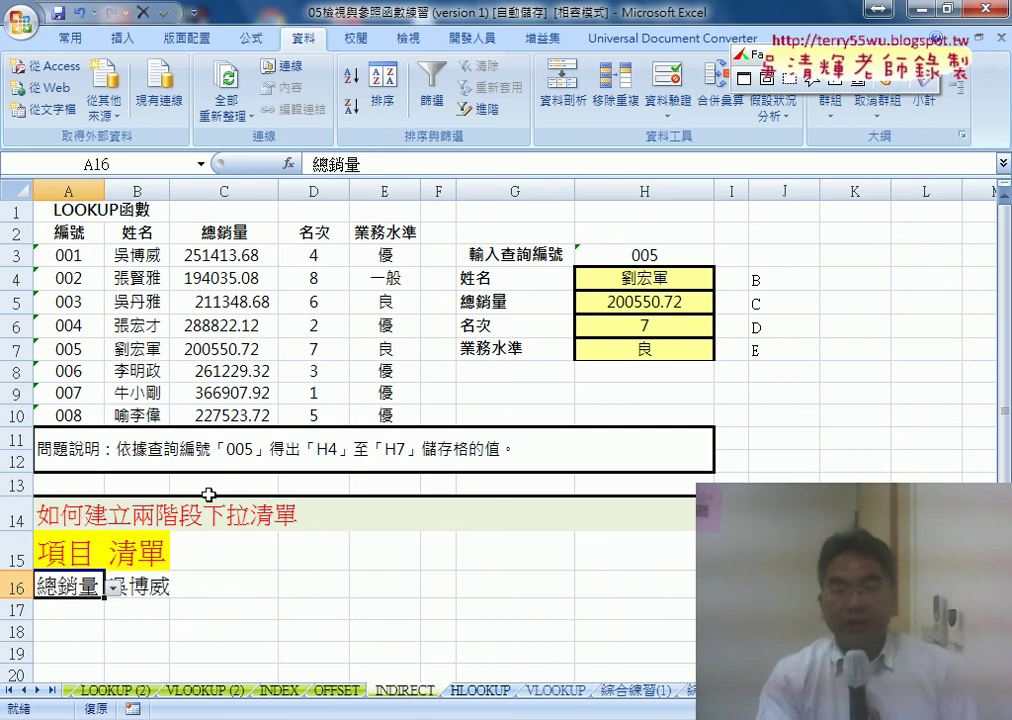
left_click(250, 38)
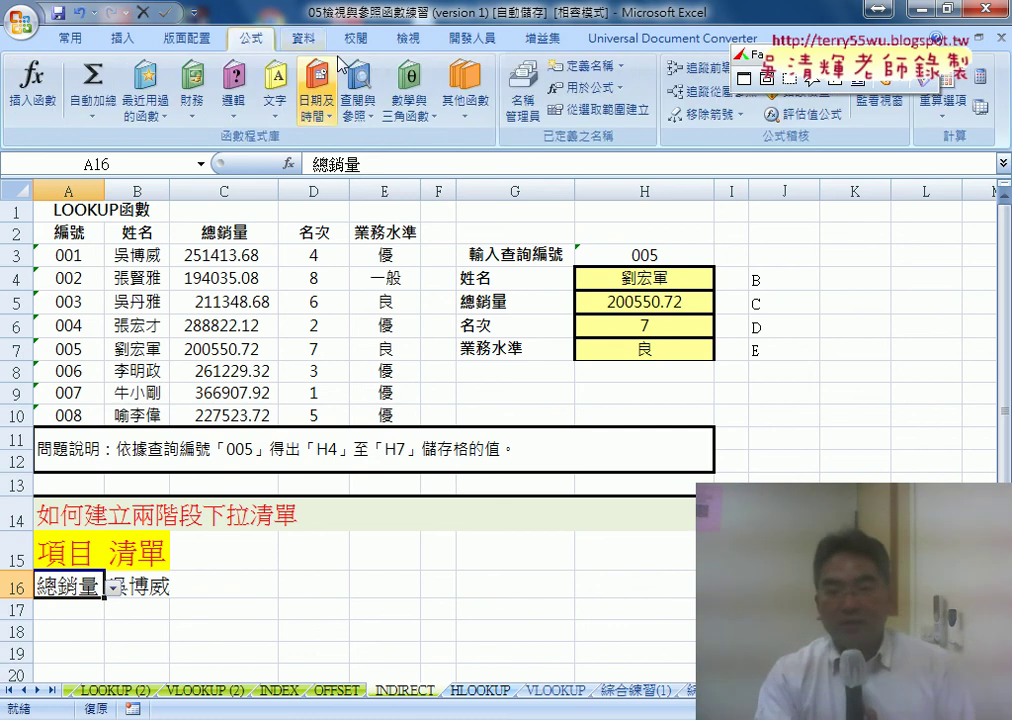
left_click(525, 102)
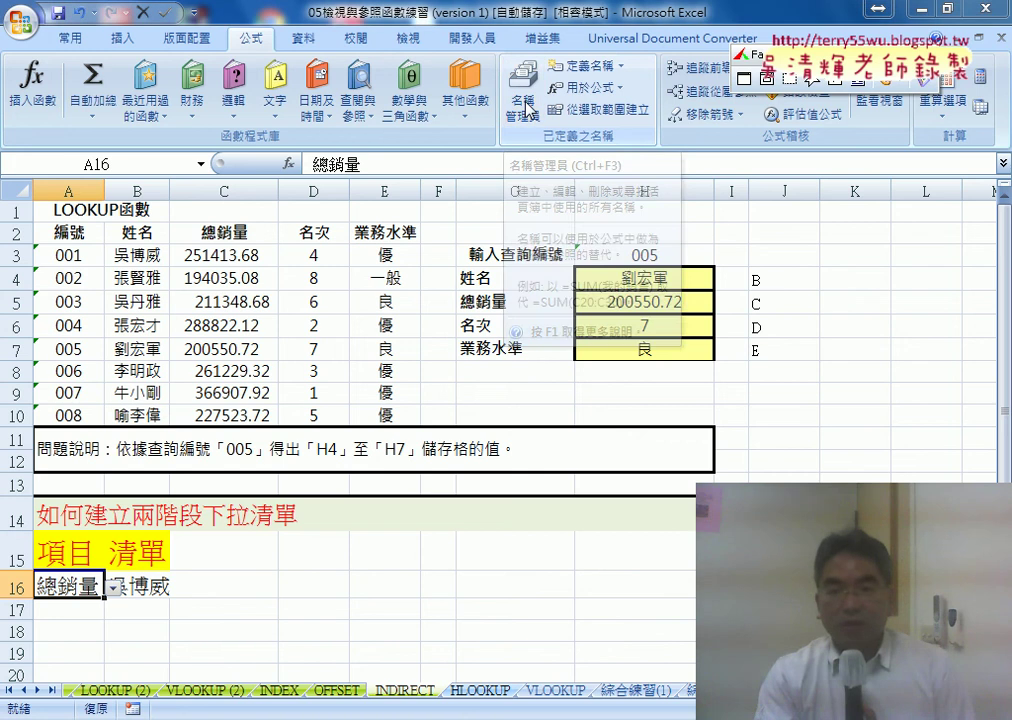
left_click(357, 299)
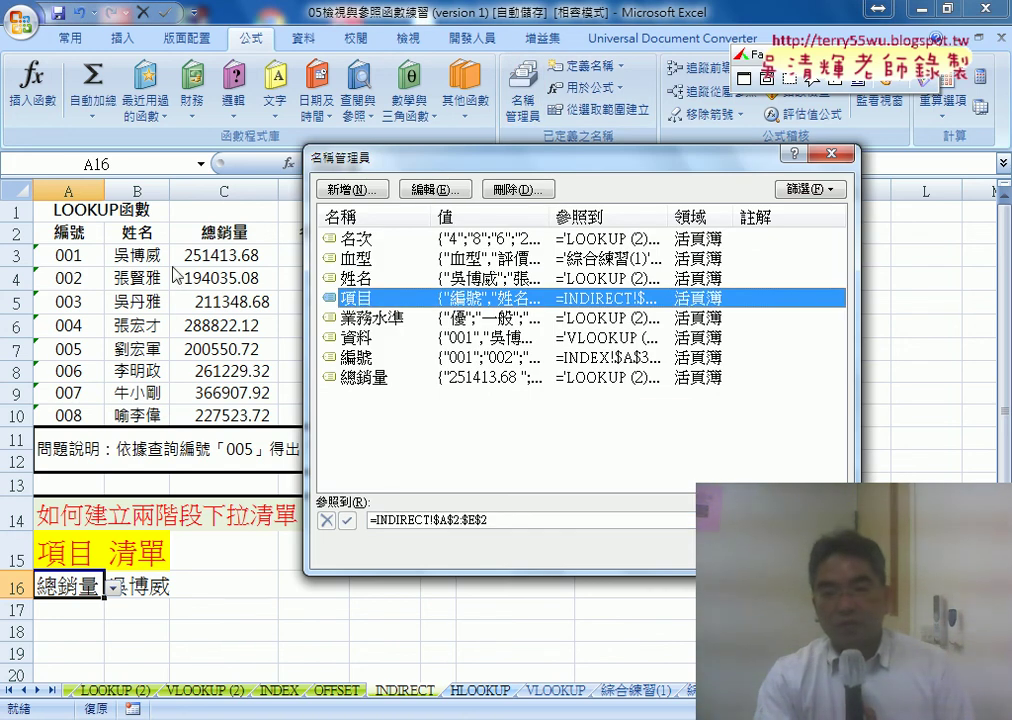
left_click_drag(340, 156, 300, 304)
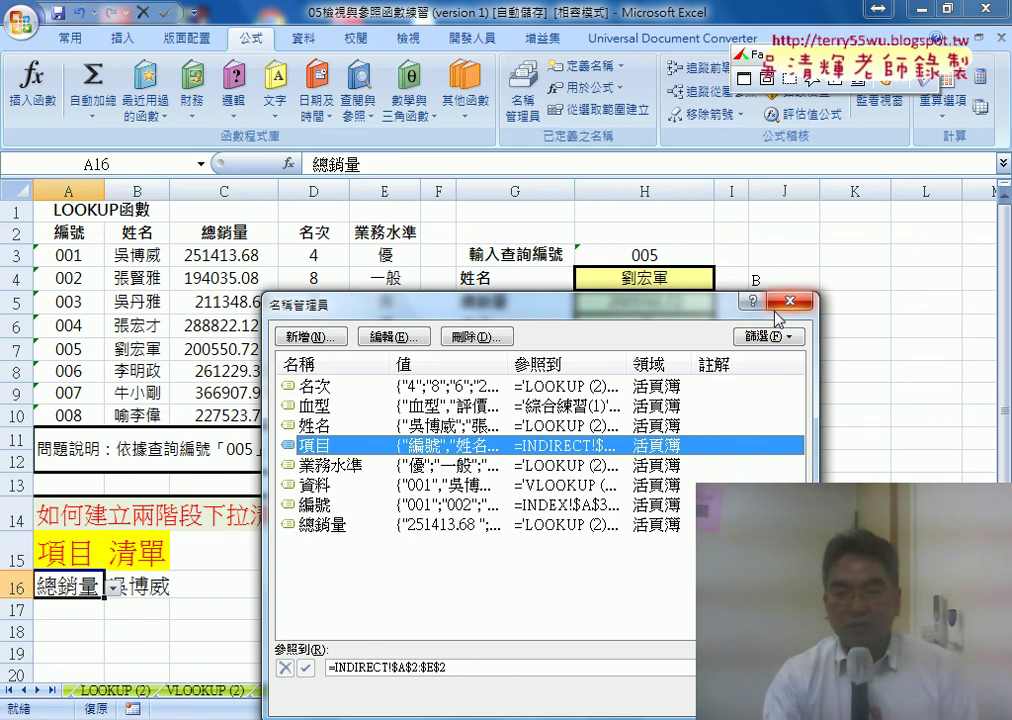
left_click_drag(706, 313, 769, 233)
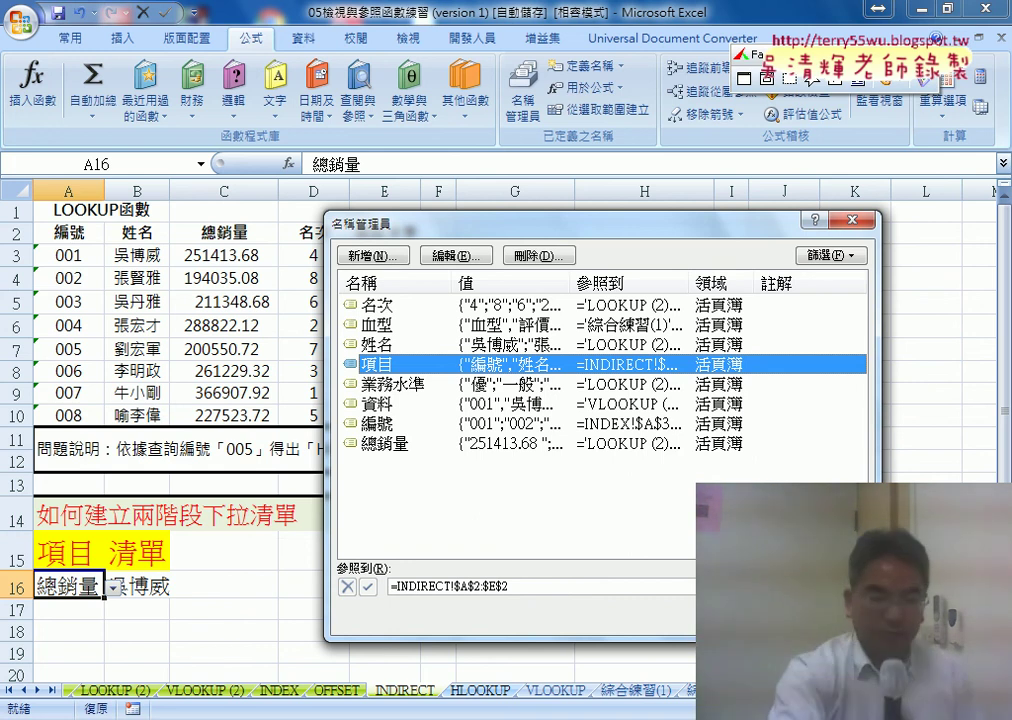
key("Escape")
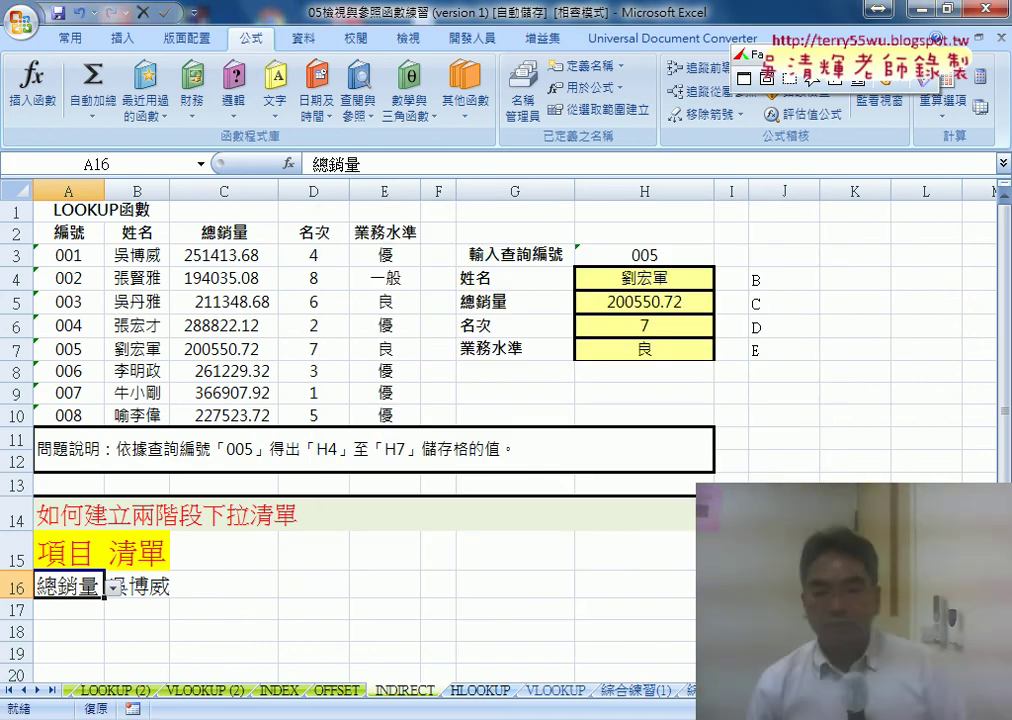